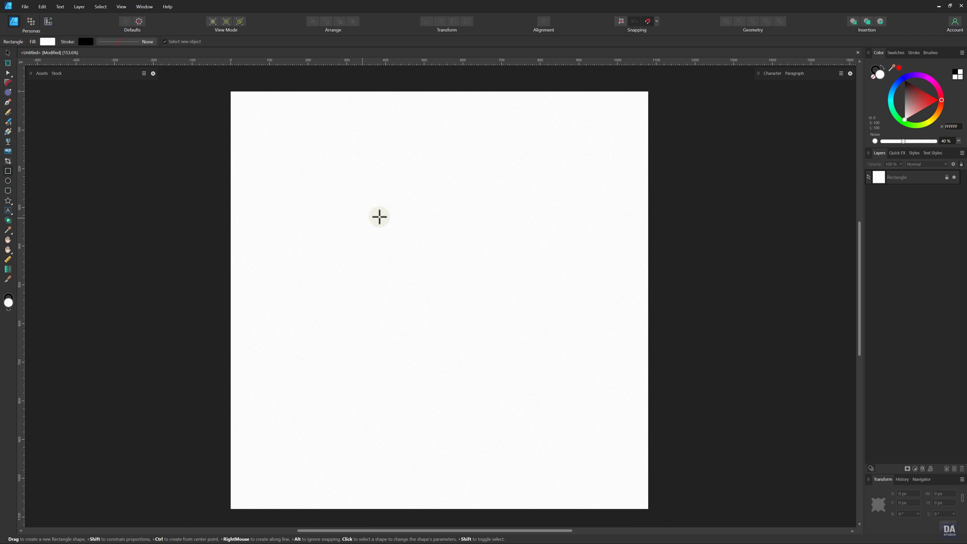
Step: Draw a dark navy (1F222C) rectangle across the full page width, about 1080 by 573 px, around the middle of the page
mouse_move(909, 101)
mouse_down()
mouse_move(896, 94)
mouse_move(930, 99)
mouse_move(894, 71)
mouse_move(908, 112)
mouse_up()
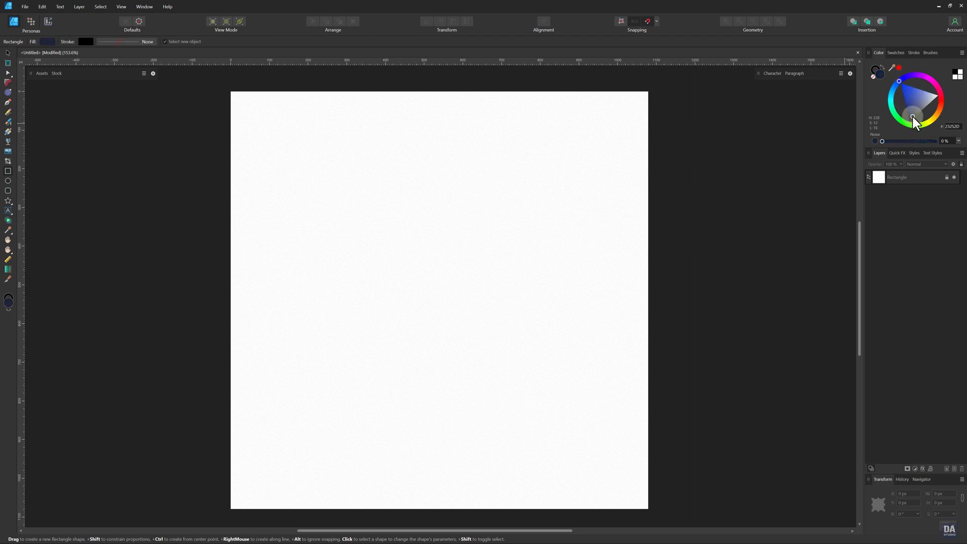
drag(913, 117, 902, 124)
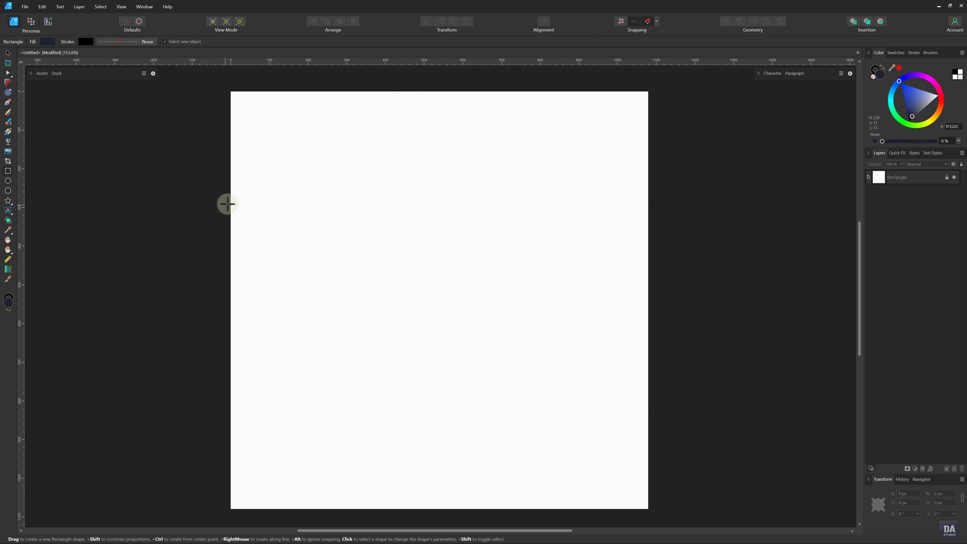
drag(231, 188, 648, 409)
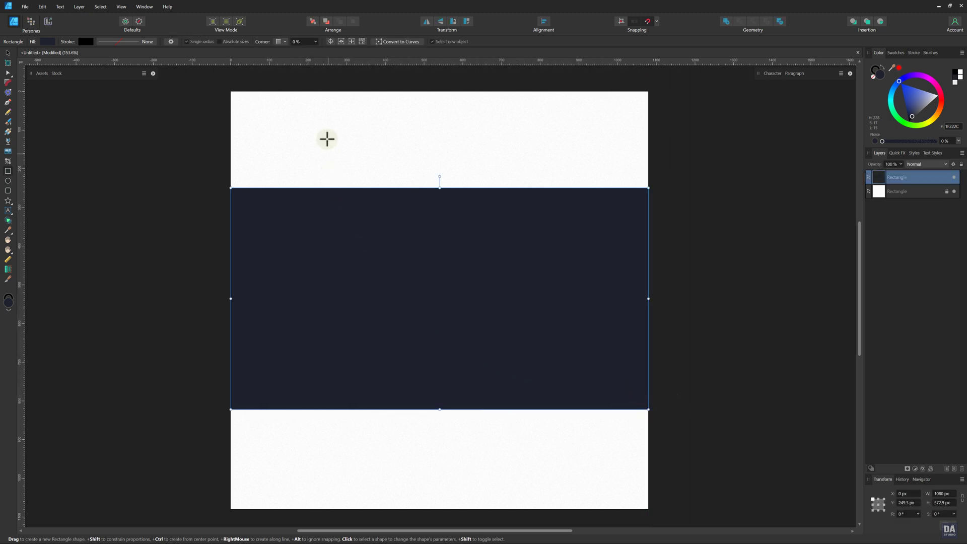
Step: Convert the navy rectangle to curves and spread its right-hand corner nodes vertically to about Y 143 px and Y 987 px
click(379, 42)
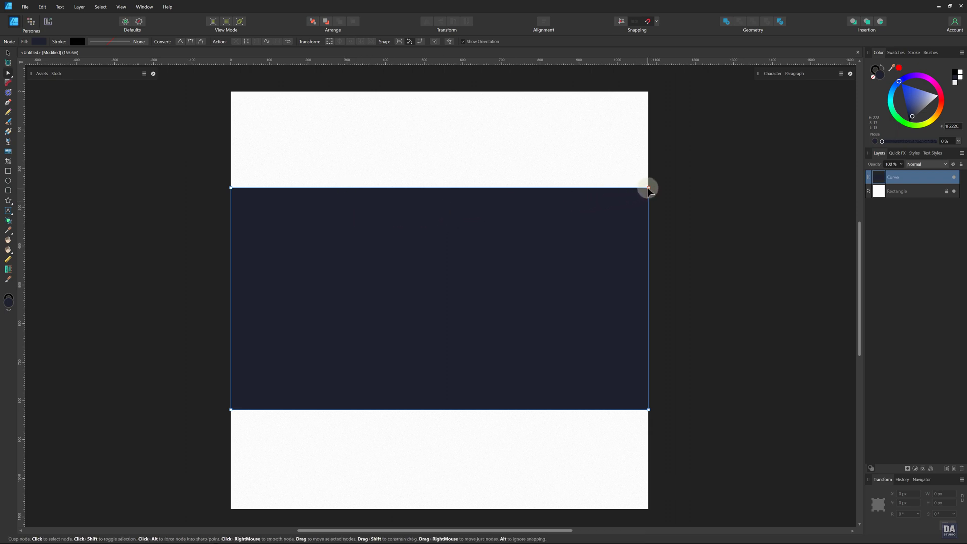
drag(649, 189, 653, 150)
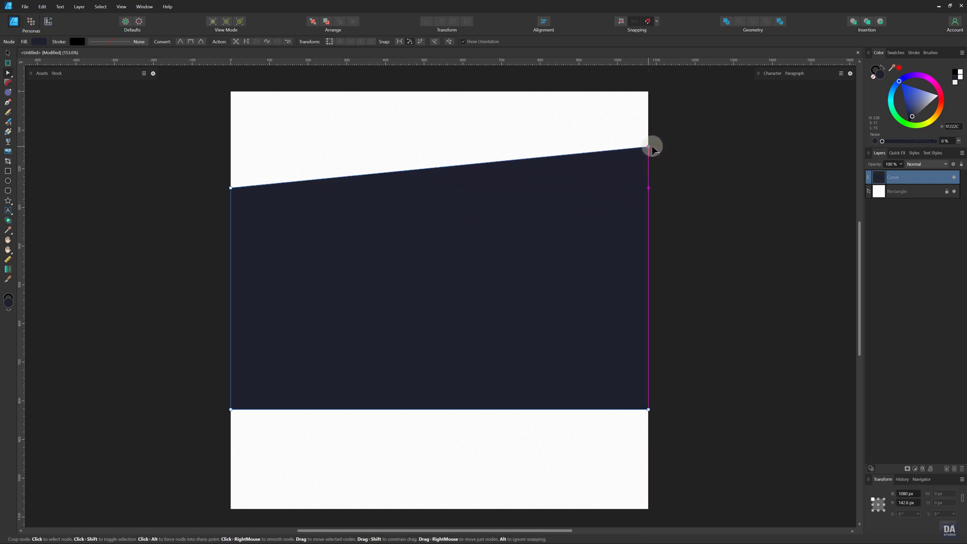
click(649, 410)
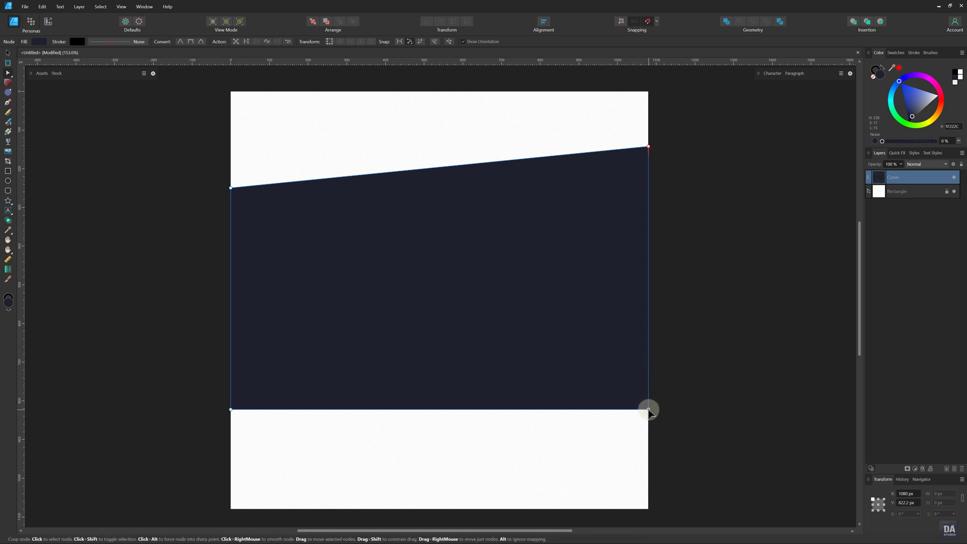
drag(648, 410, 648, 473)
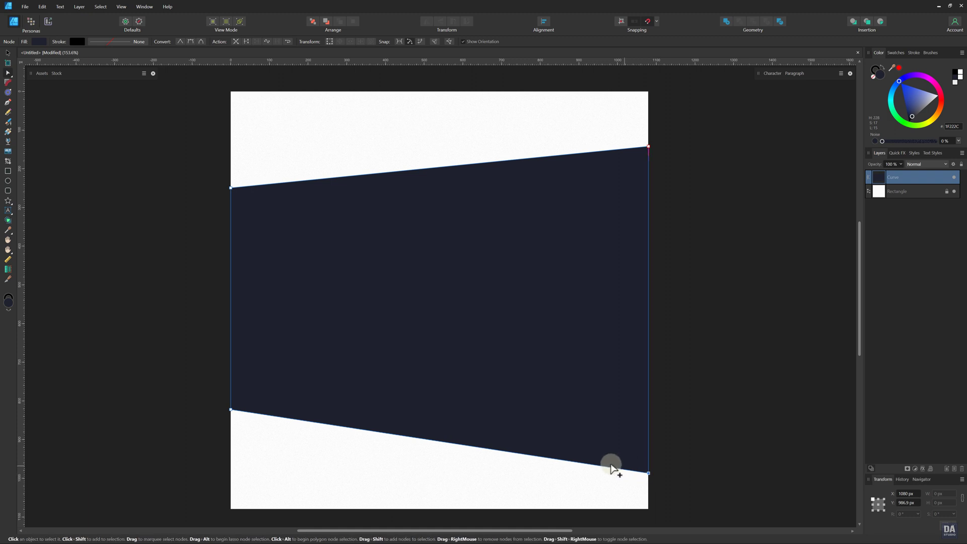
Step: Bend the navy shape's lower edge into a smooth upward arc and refine it with both curve handles
drag(495, 449, 507, 443)
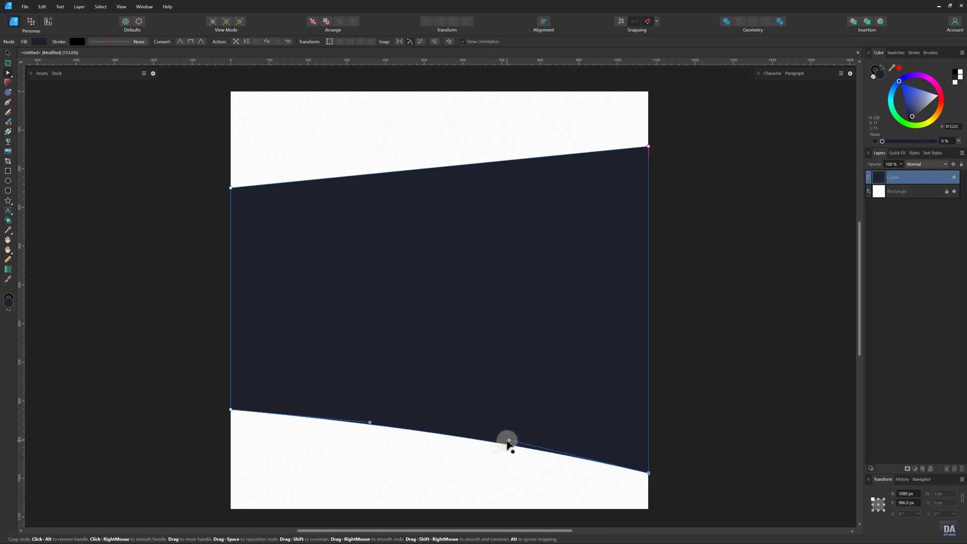
drag(370, 422, 382, 389)
drag(509, 440, 532, 420)
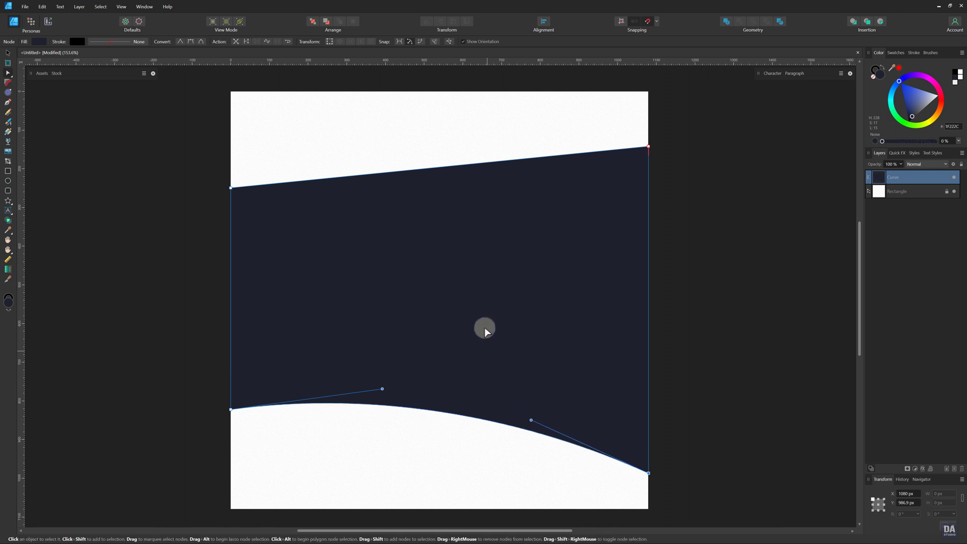
Step: Bend the navy shape's upper edge into a smooth downward arc and raise its upper-right corner node to about Y 120 px
drag(434, 171, 439, 191)
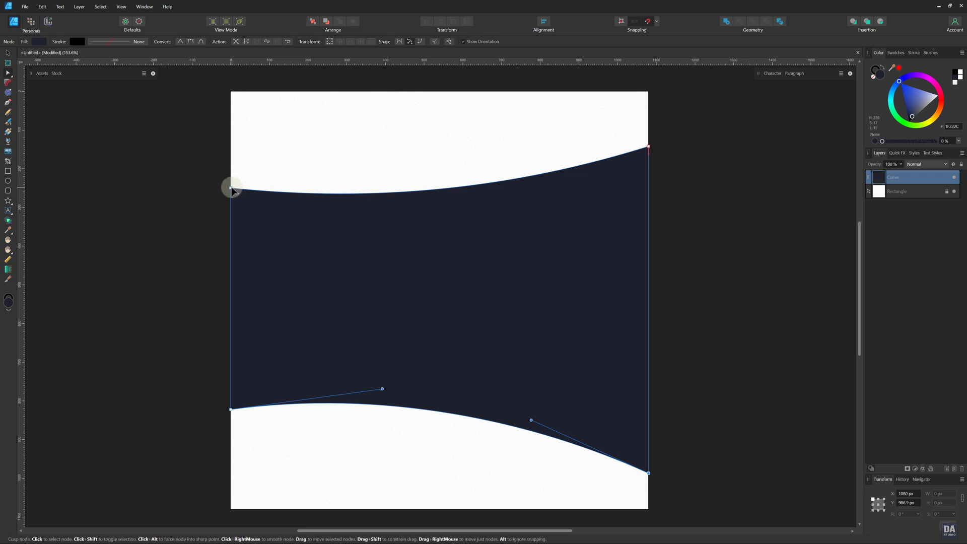
drag(231, 188, 382, 223)
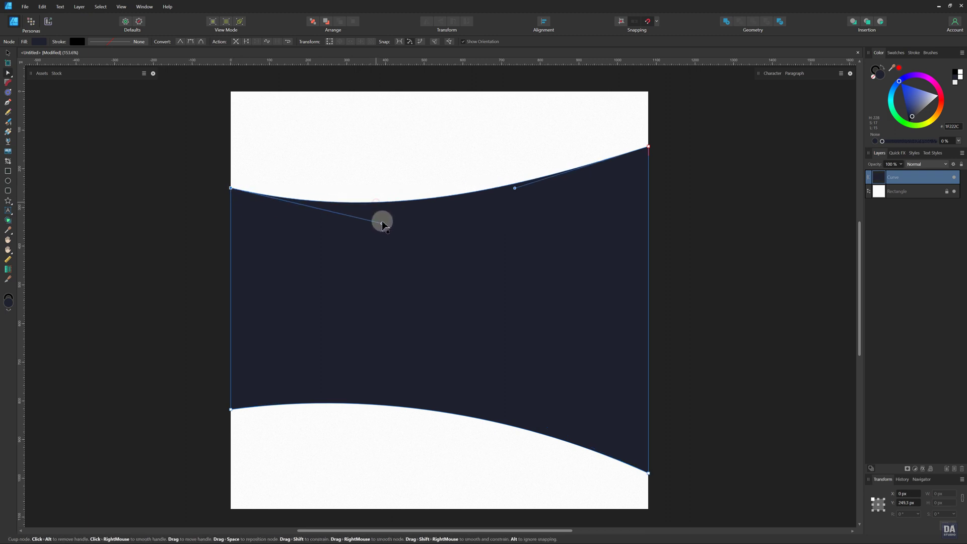
mouse_move(515, 188)
mouse_down()
mouse_move(546, 202)
mouse_move(523, 201)
mouse_up()
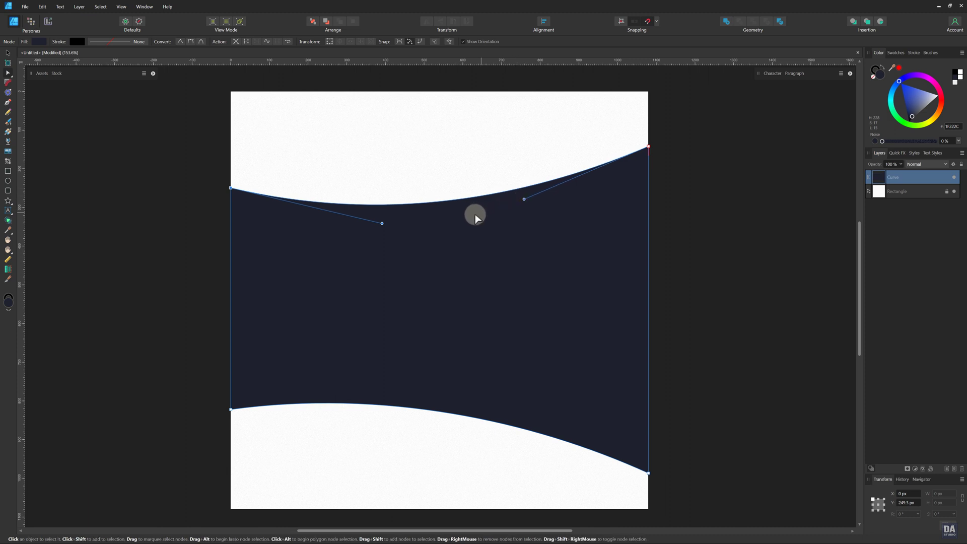
drag(384, 223, 387, 218)
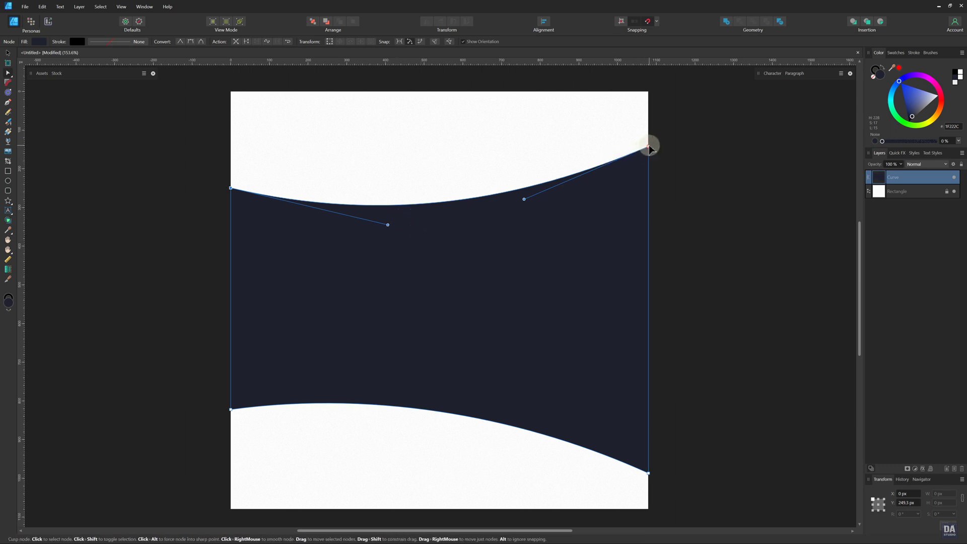
drag(648, 148, 648, 138)
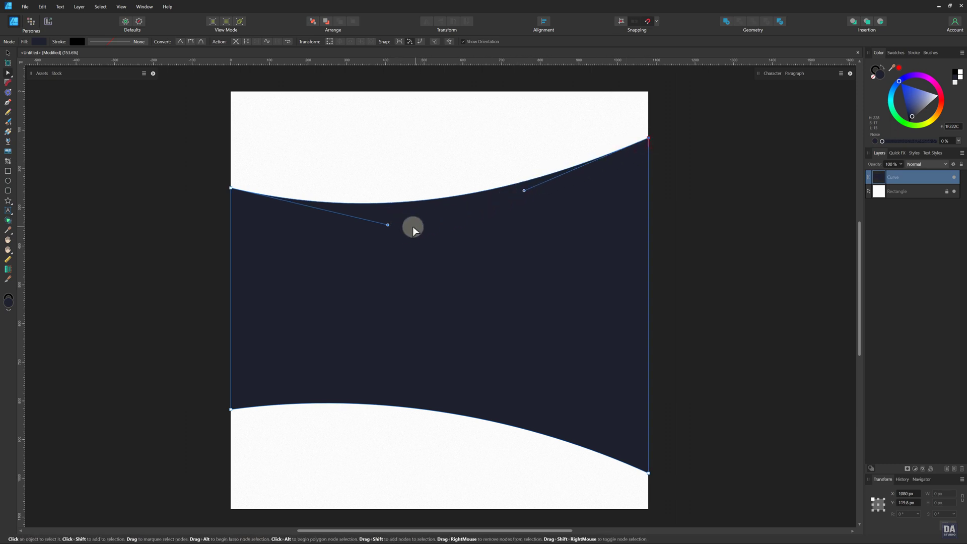
drag(385, 224, 395, 215)
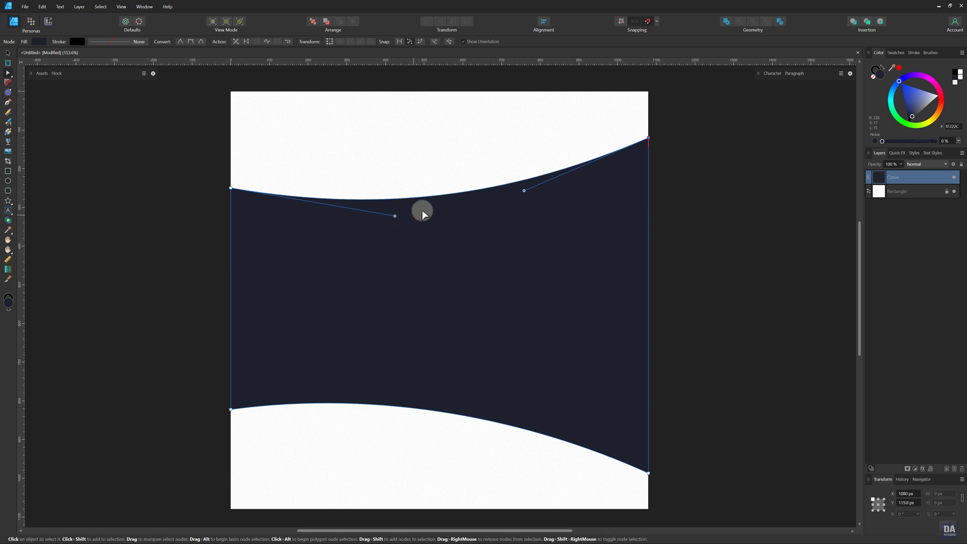
click(458, 152)
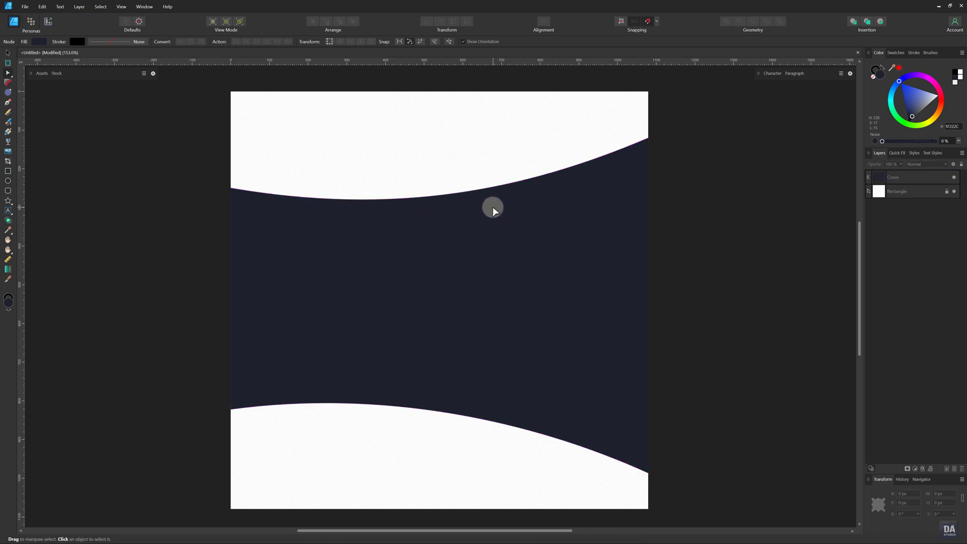
Step: Place a brown Decorative frame from the Frames and Borders assets on the page and rotate it by -90° to stand upright
click(42, 74)
click(57, 94)
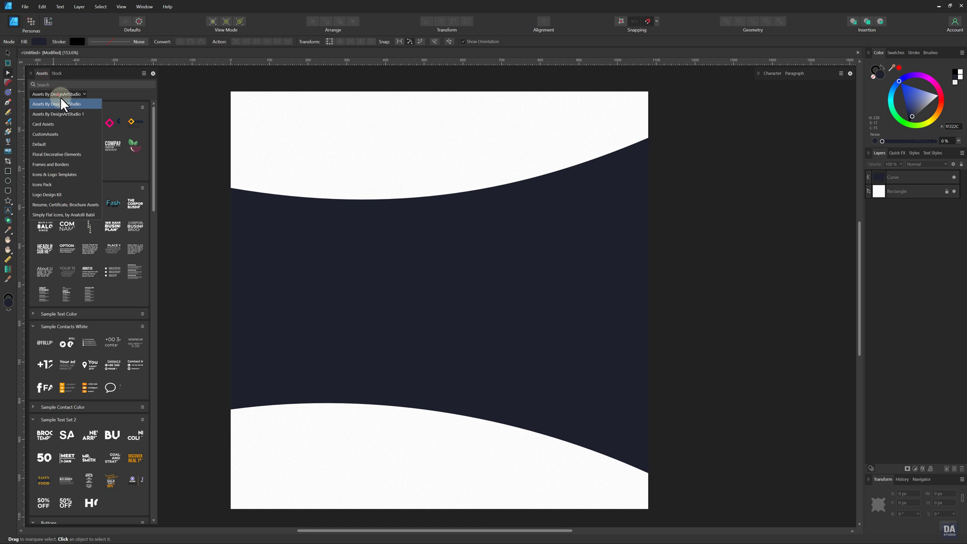
click(64, 164)
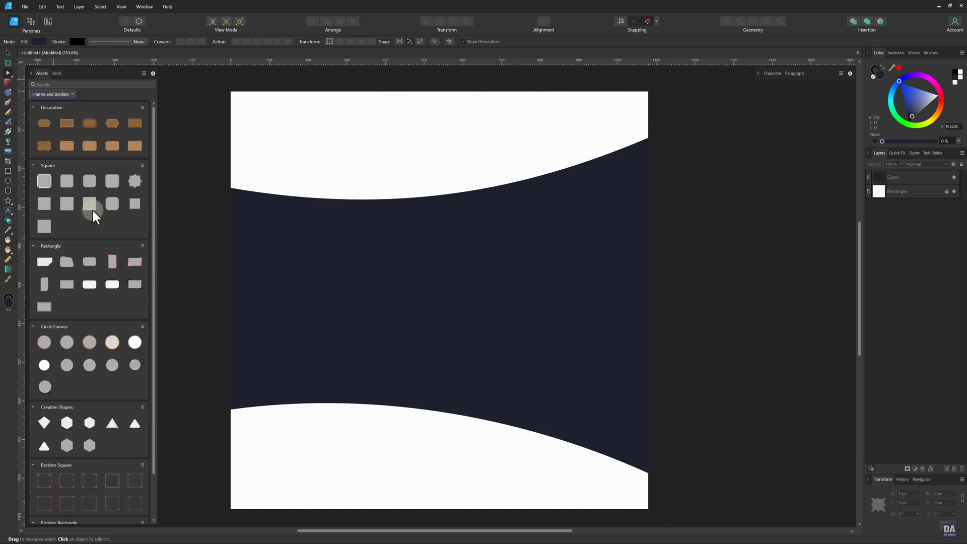
click(90, 232)
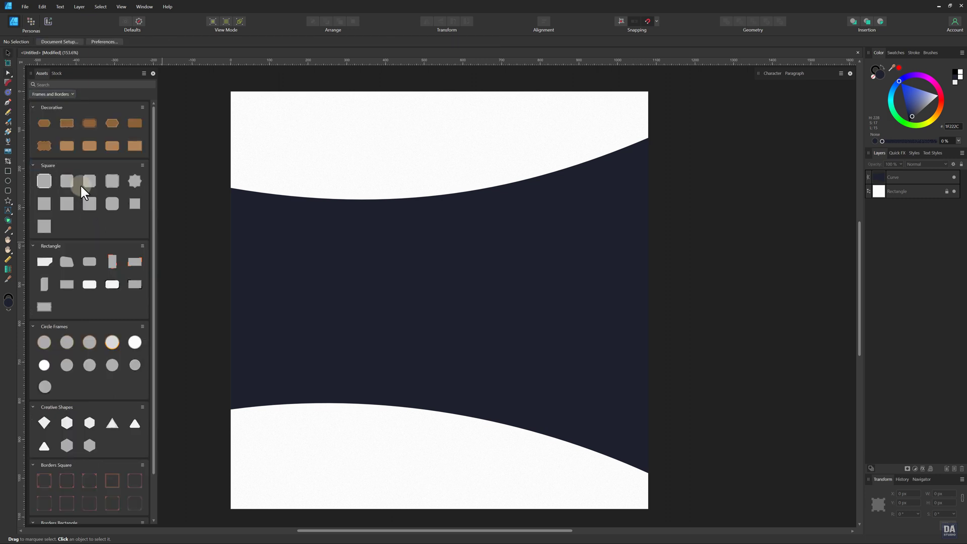
drag(59, 141, 373, 276)
drag(343, 223, 391, 280)
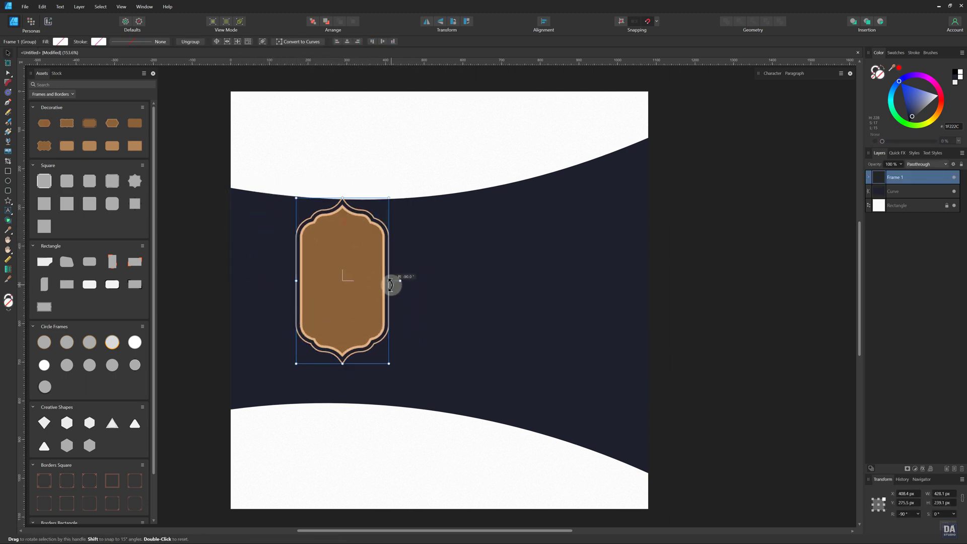
Step: Enlarge the decorative frame to about 478 px wide and 856 px tall and position it over the left half of the page
drag(388, 196, 444, 108)
mouse_move(360, 175)
mouse_down()
mouse_move(355, 195)
mouse_move(356, 182)
mouse_up()
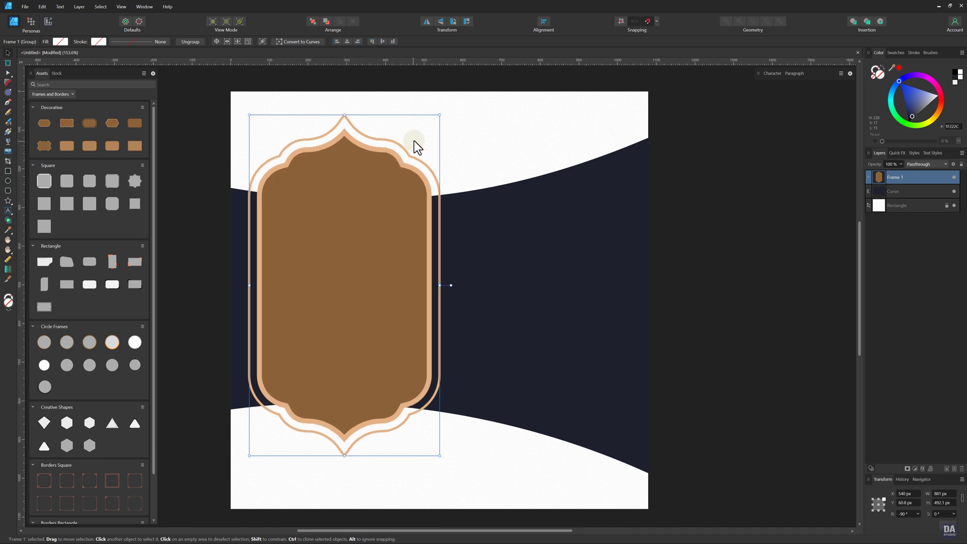
drag(437, 117, 435, 125)
drag(372, 170, 372, 170)
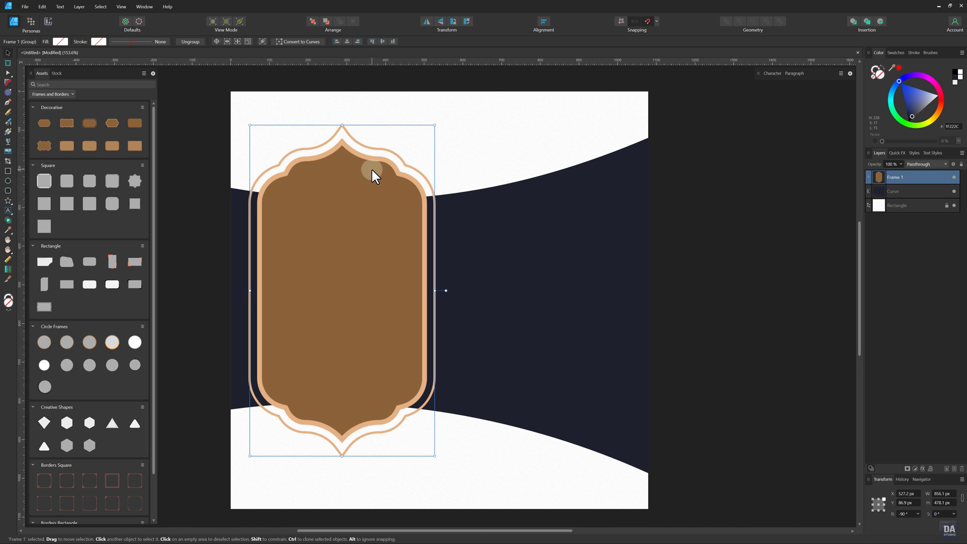
click(452, 177)
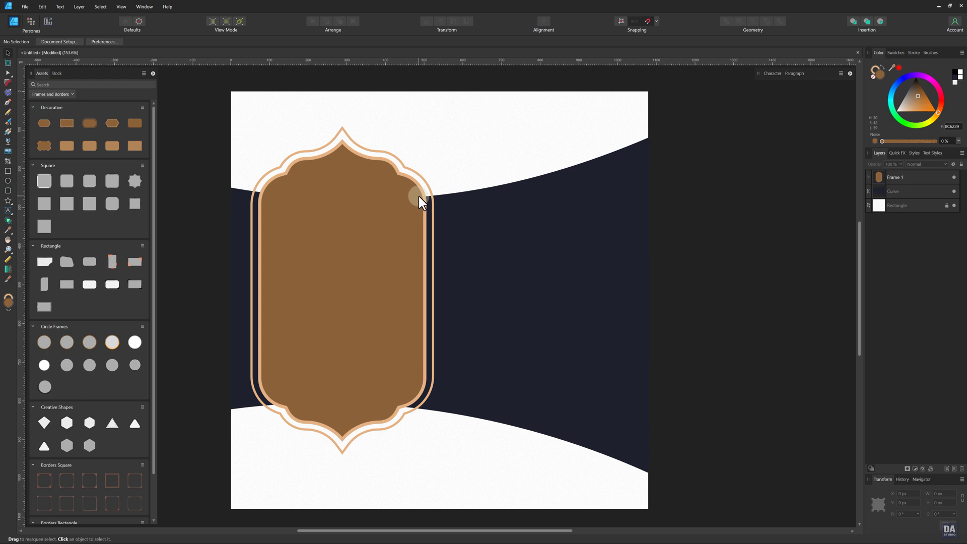
Step: Add the Pexels stock portrait of the curly-haired woman, scale it to about 700 by 867 px and position it over the frame
double_click(418, 196)
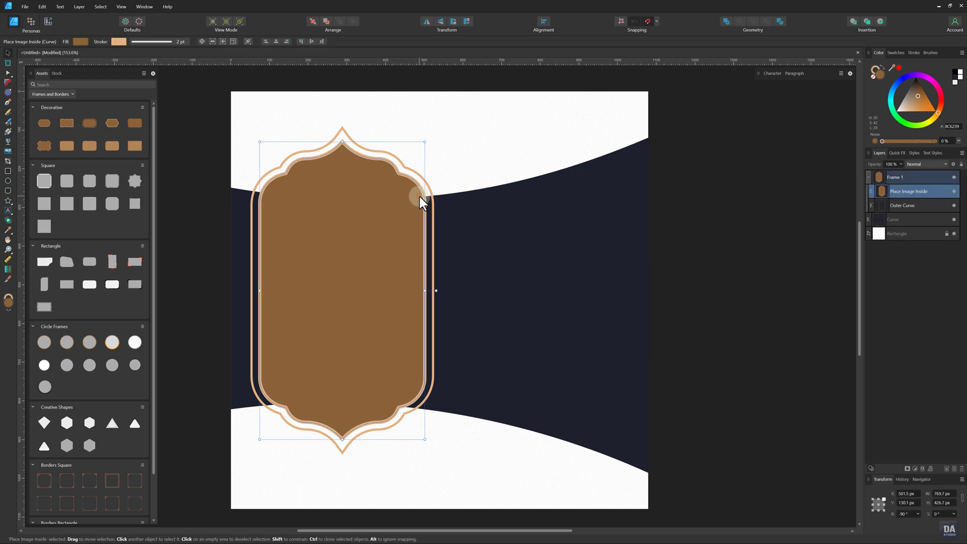
click(57, 73)
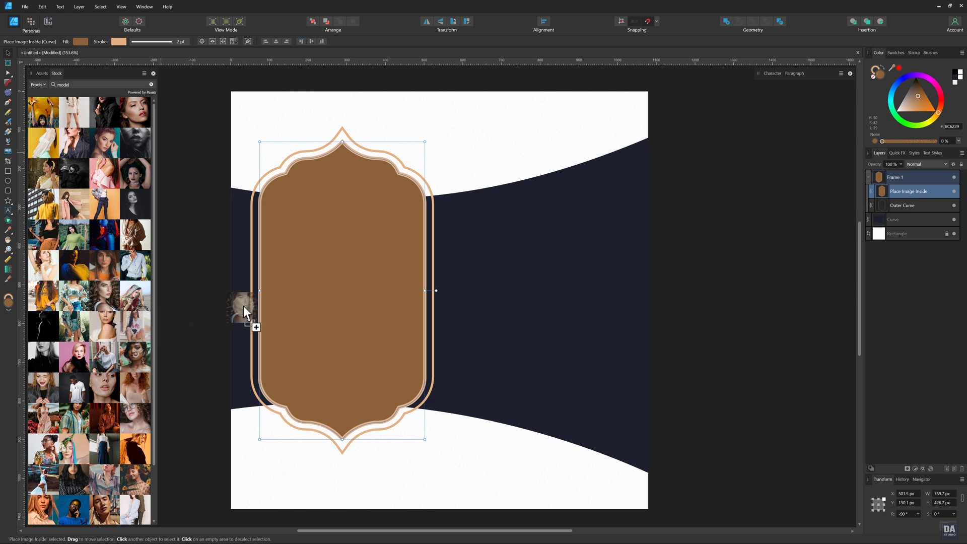
drag(331, 270, 330, 270)
drag(396, 271, 394, 243)
key(v)
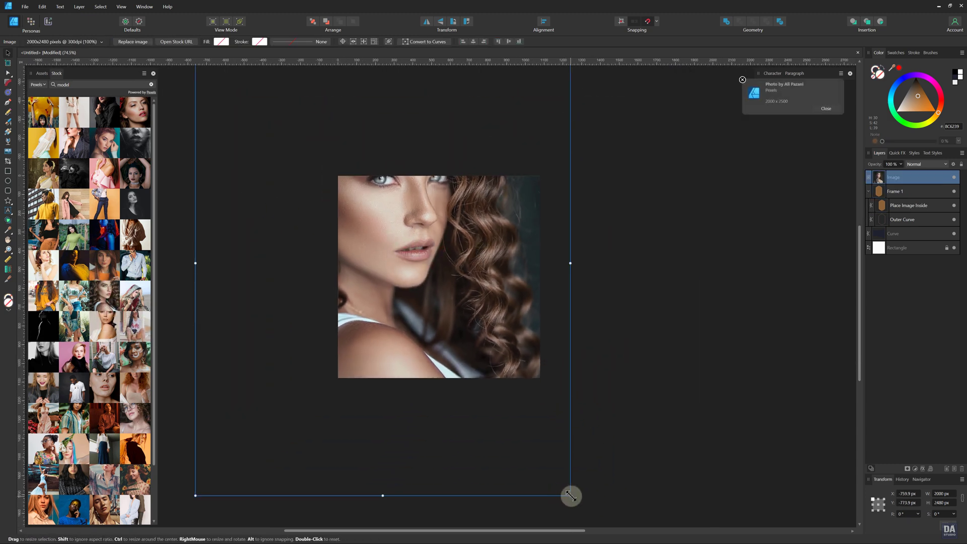
drag(571, 496, 447, 330)
key(z)
drag(409, 262, 545, 262)
drag(453, 294, 407, 289)
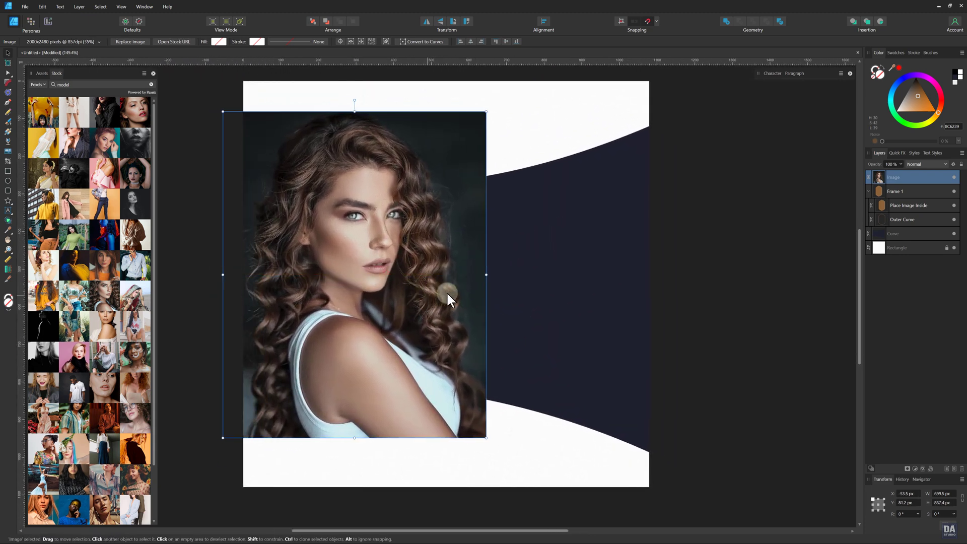
Step: Clip the portrait inside the Place Image Inside shape, scale it to about 674 by 836 px and position the face within the frame
drag(892, 174, 884, 207)
drag(368, 226, 361, 229)
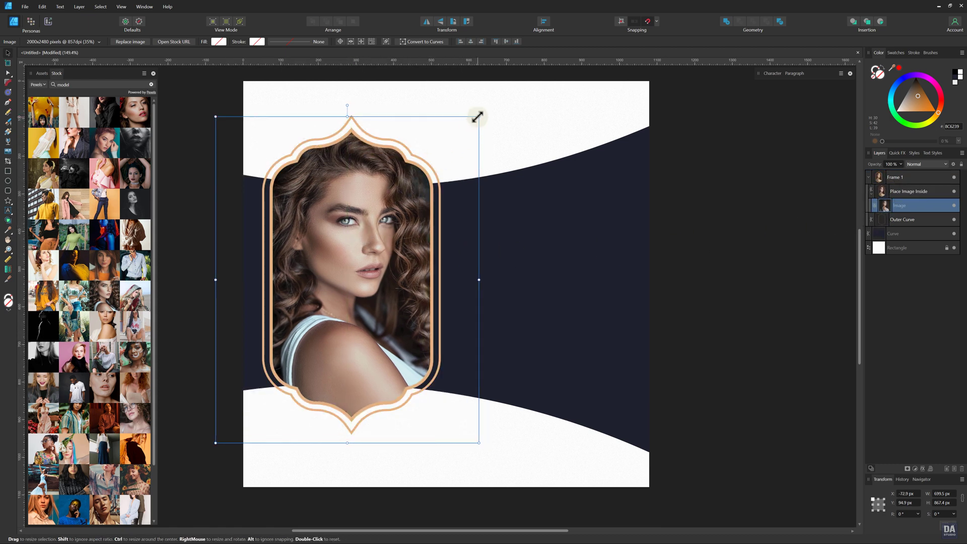
drag(478, 116, 474, 122)
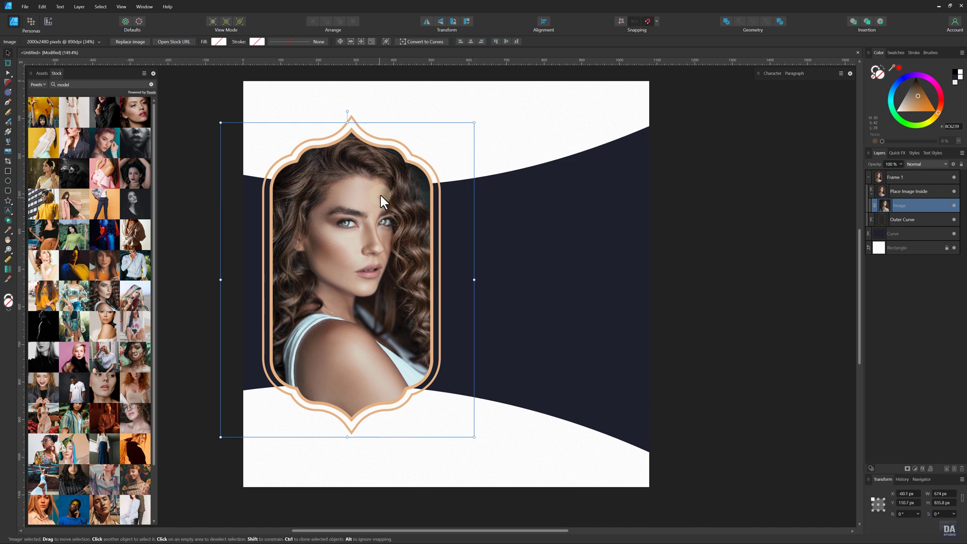
drag(380, 195, 379, 202)
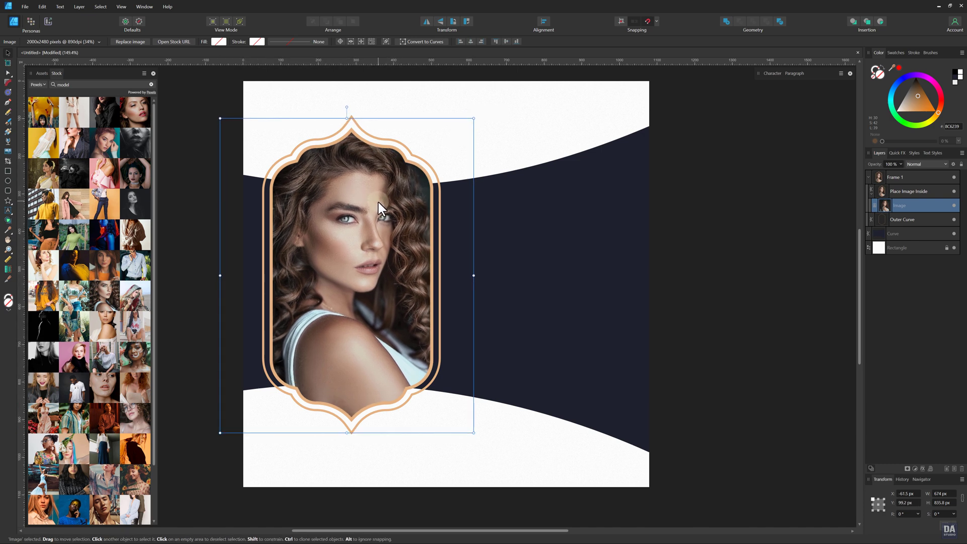
click(448, 166)
drag(495, 221, 507, 217)
drag(502, 217, 470, 237)
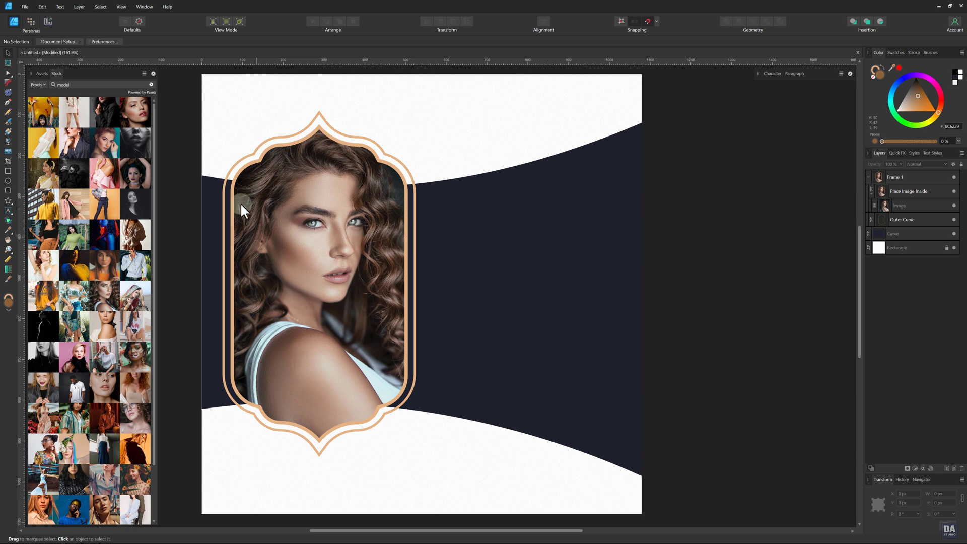
Step: Place the white Design Art Studio logo from Assets By DesignArtStudio on the navy band to the right of the portrait, about 189 by 43 px
click(42, 73)
click(69, 95)
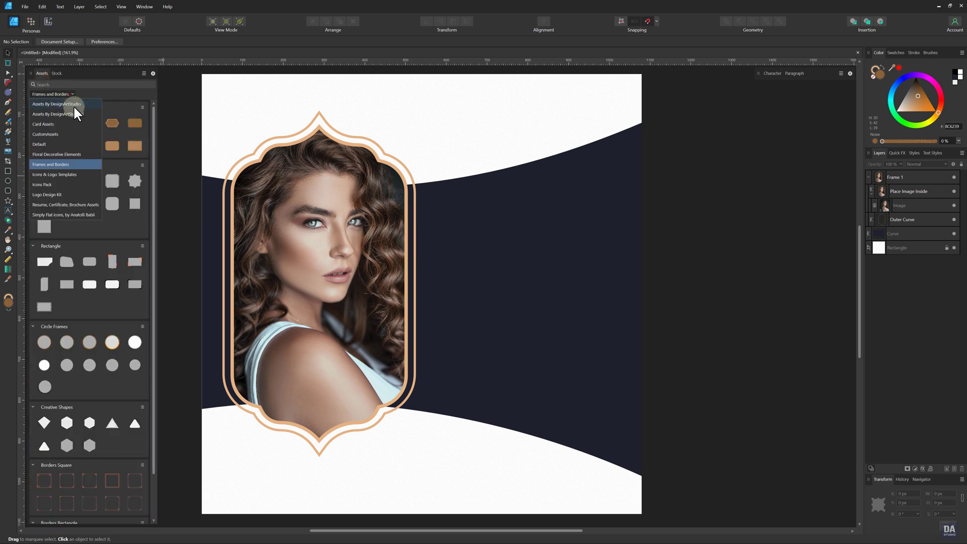
click(75, 103)
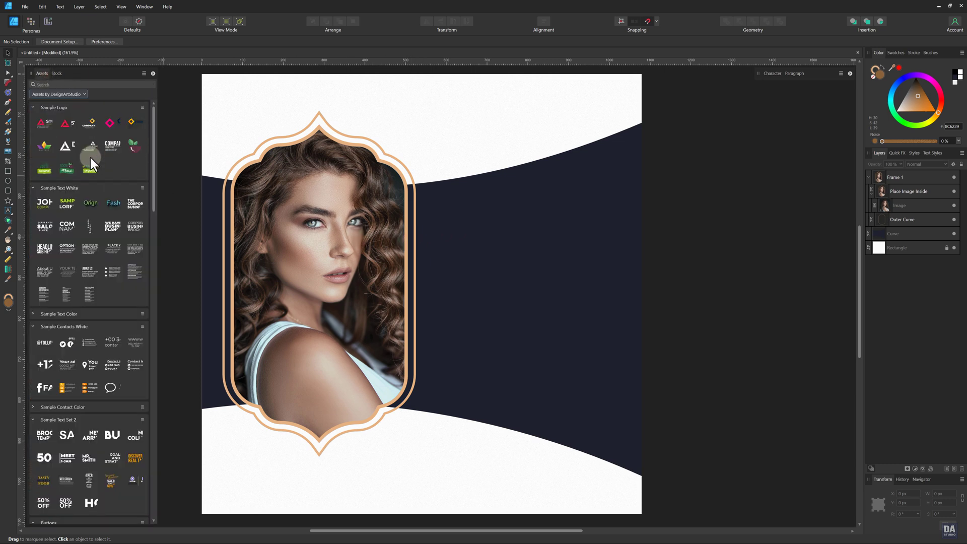
drag(66, 143, 366, 225)
drag(431, 238, 551, 189)
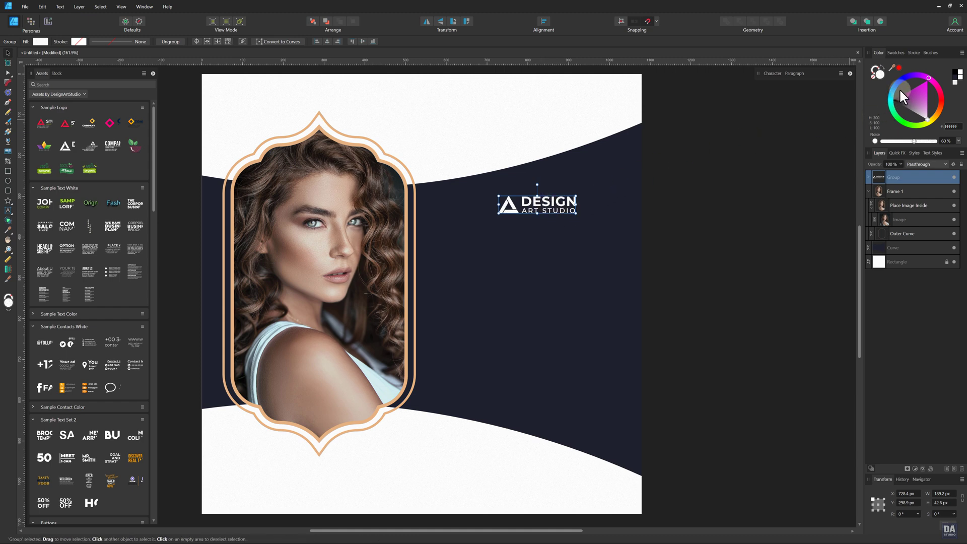
Step: Recolour the DESIGN text, ART STUDIO text and triangle icon of the logo with the band's navy, sampled as 1F222C
drag(891, 64, 633, 173)
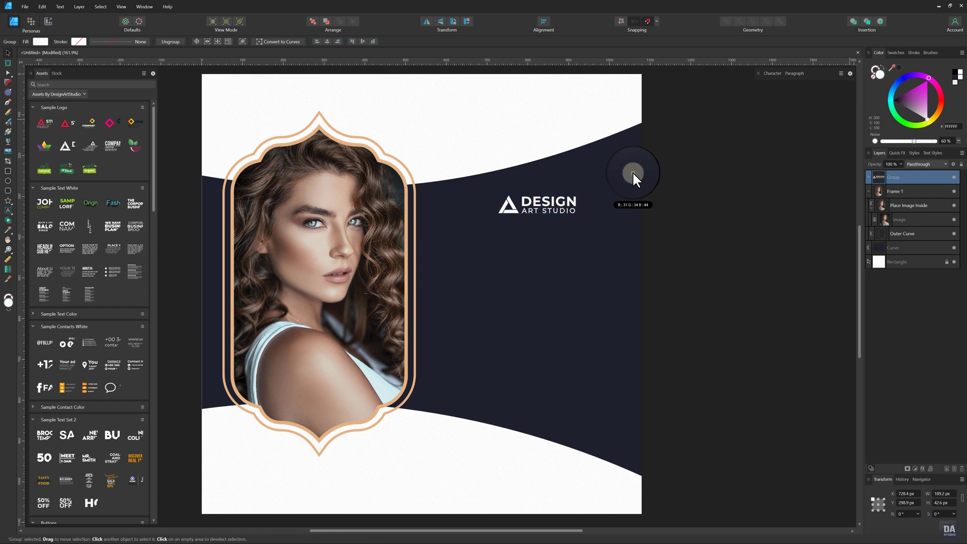
click(898, 67)
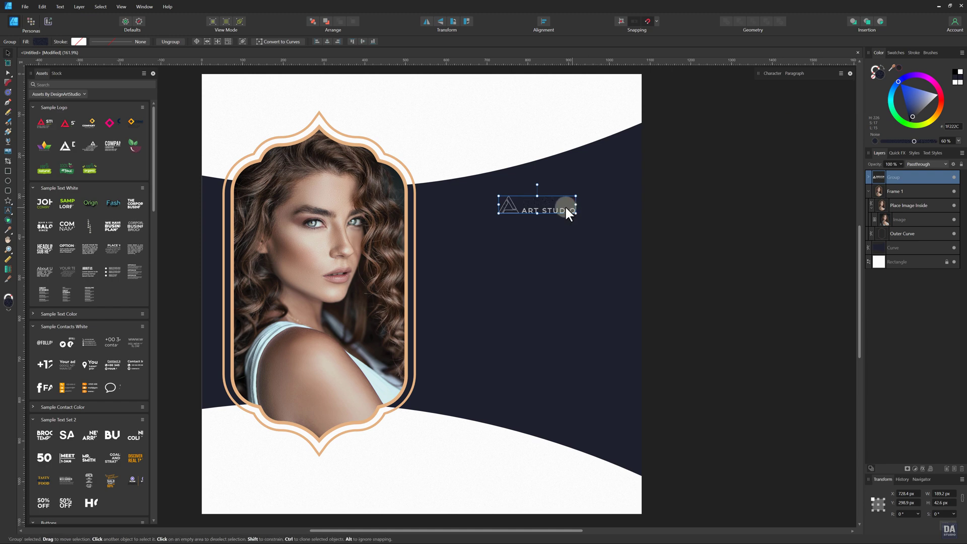
double_click(510, 209)
shift+click(542, 208)
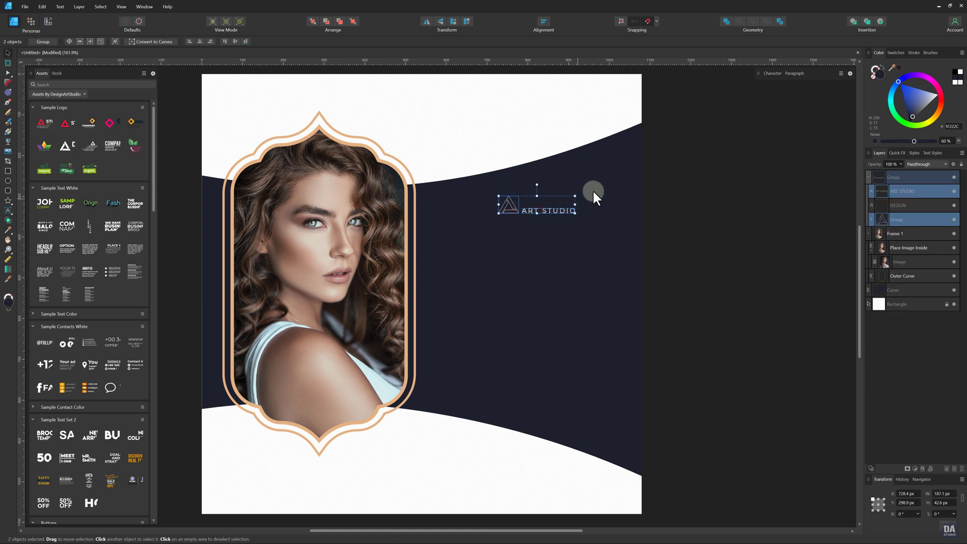
click(900, 67)
Step: Shrink the navy logo and place it on the white area in the upper-right corner of the page
drag(561, 210, 605, 90)
click(689, 129)
drag(626, 204, 583, 253)
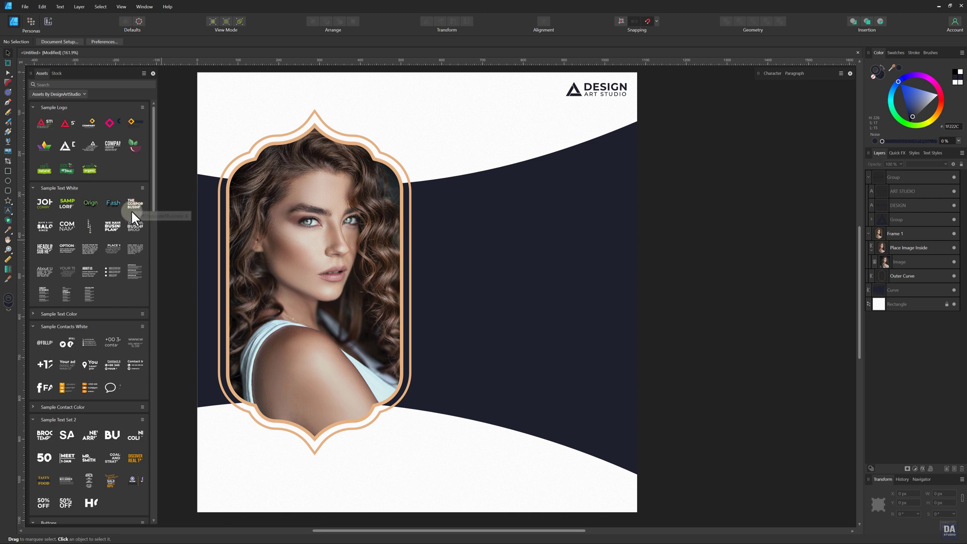
Step: Add the sample headline "THE CORPORATE BUSINESS BROCHURE" to the navy band, replace its text with "MAKEUP" and enlarge it to 16.7 pt at the upper right
drag(131, 209, 495, 282)
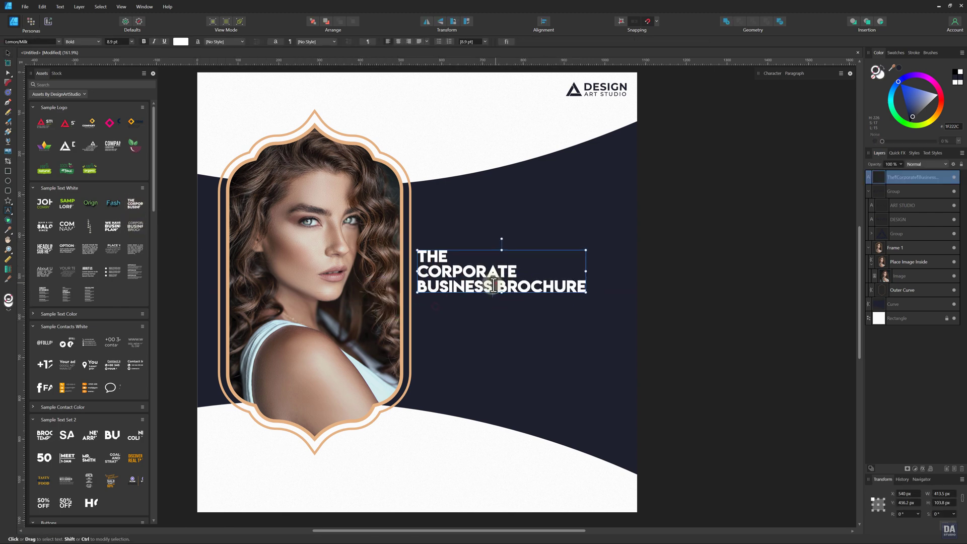
triple_click(495, 282)
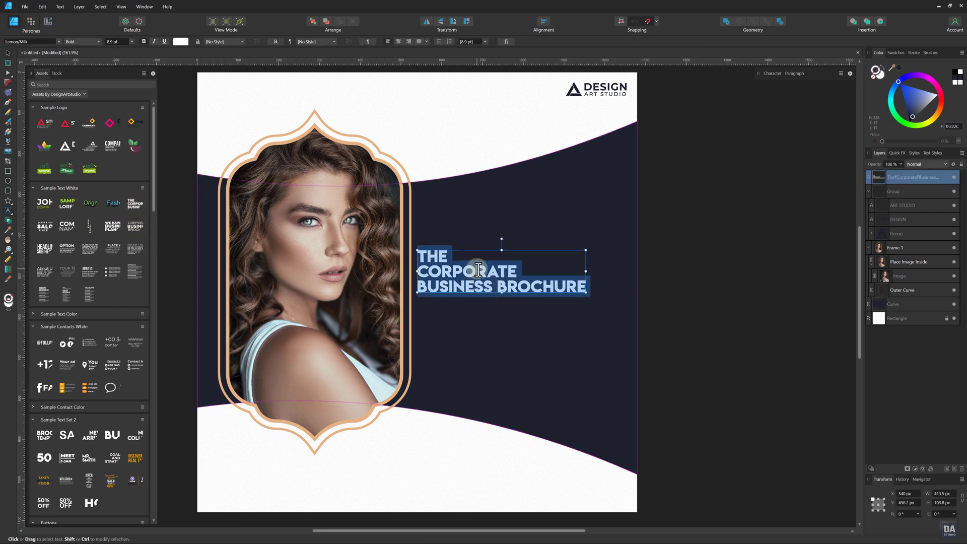
text(MAKEUP)
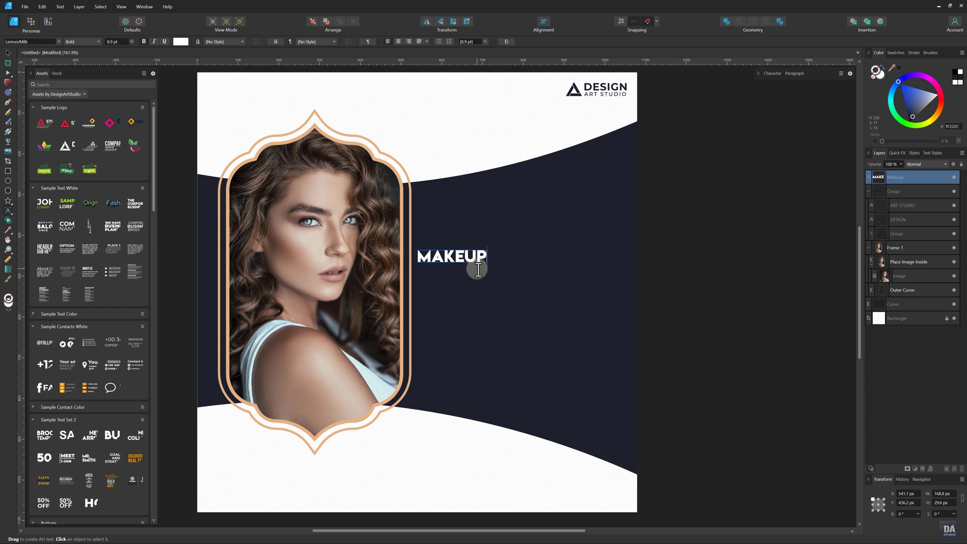
key(Escape)
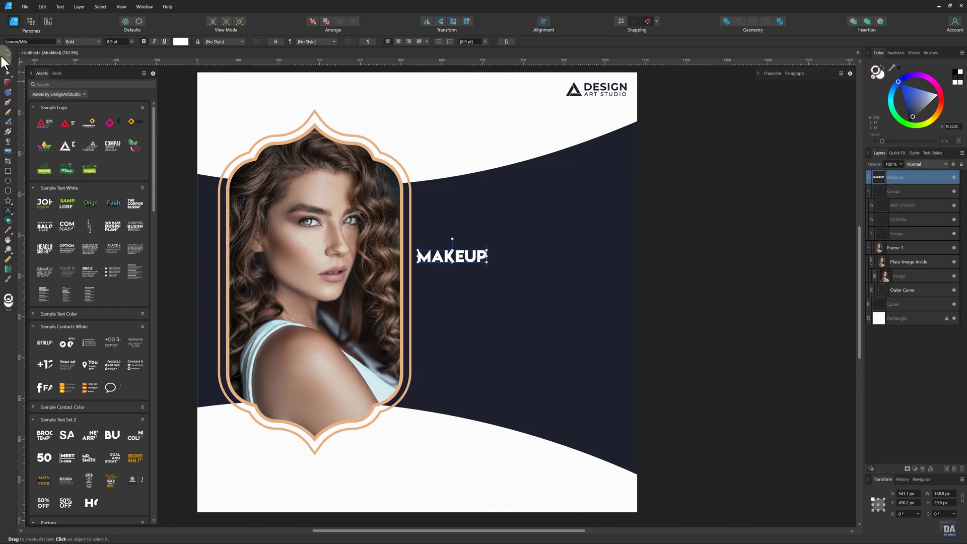
drag(473, 252, 592, 215)
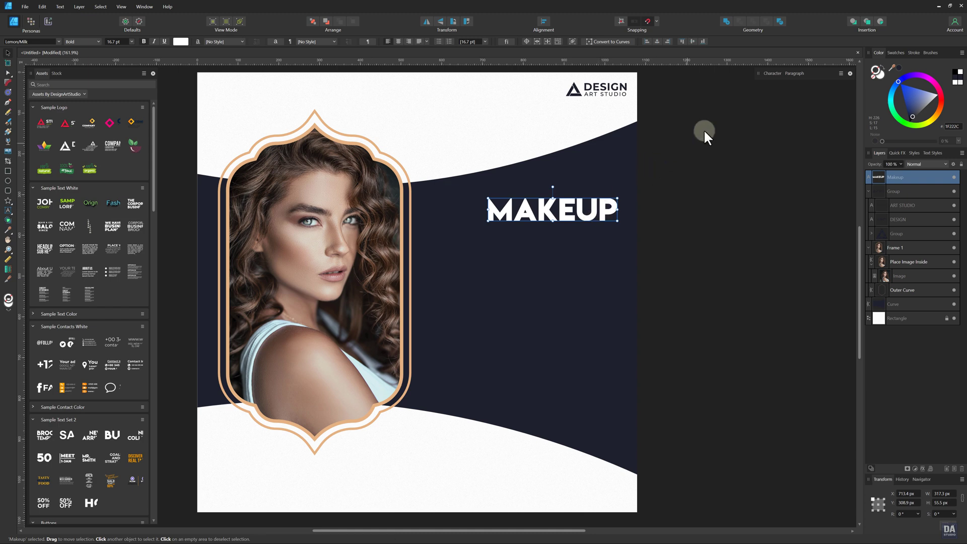
Step: Change the Makeup heading's font to Mogan and resize it to 22 pt, about 336 by 90 px
click(773, 74)
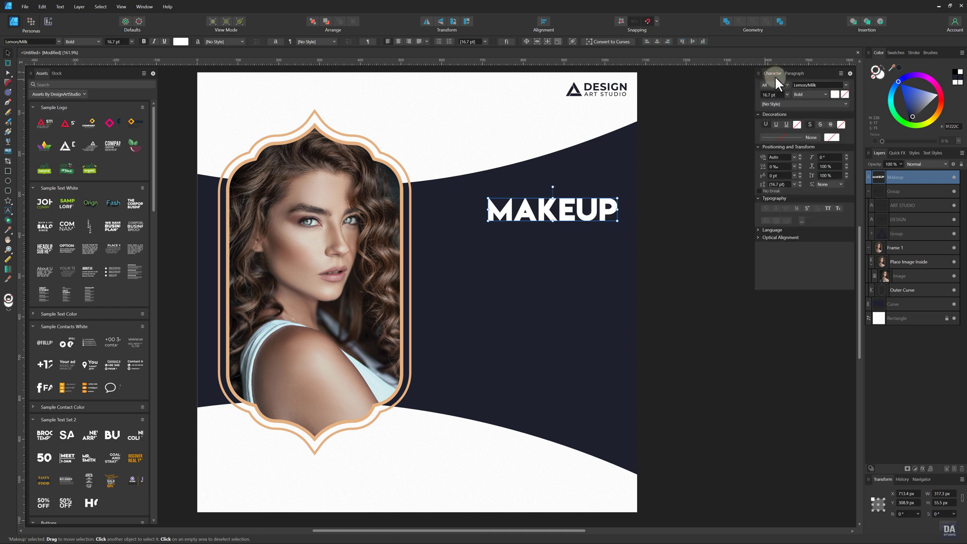
click(835, 83)
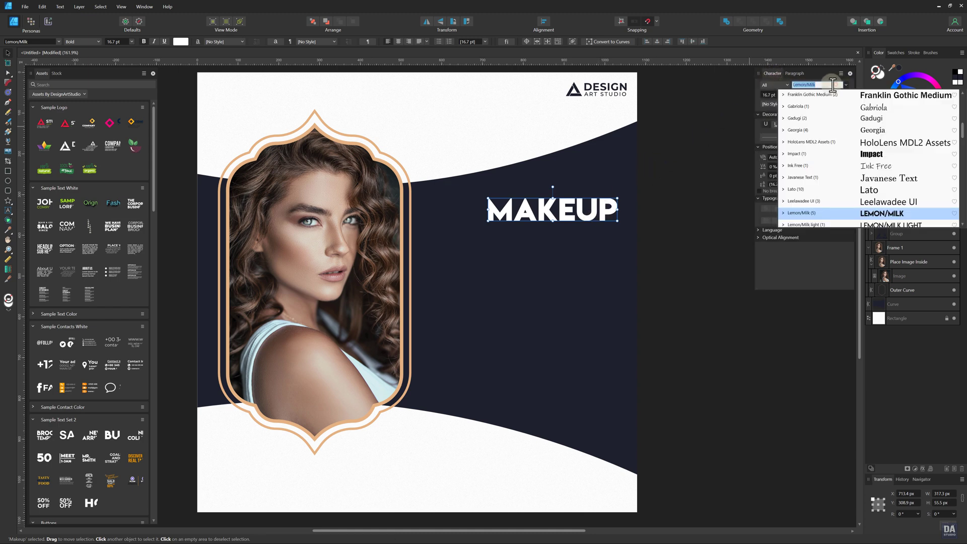
text(Moga)
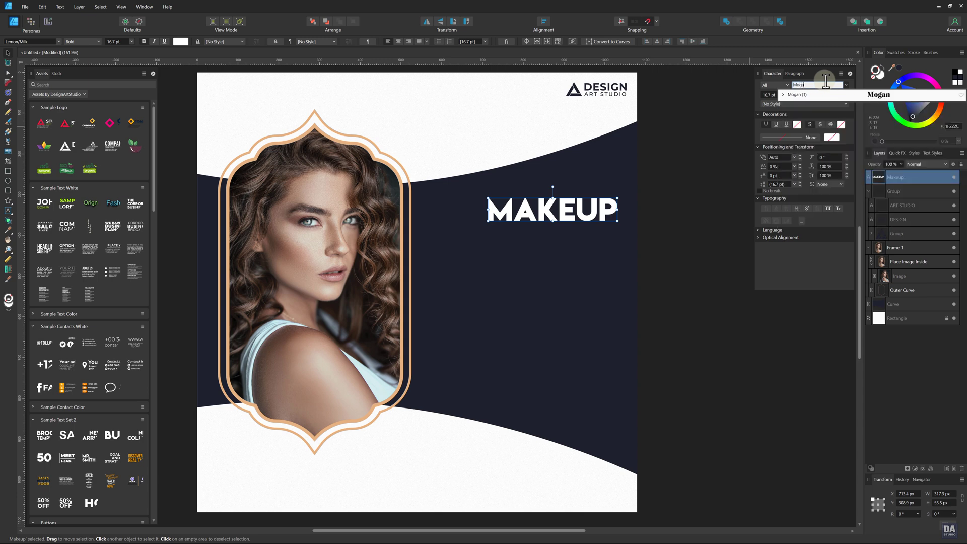
click(839, 96)
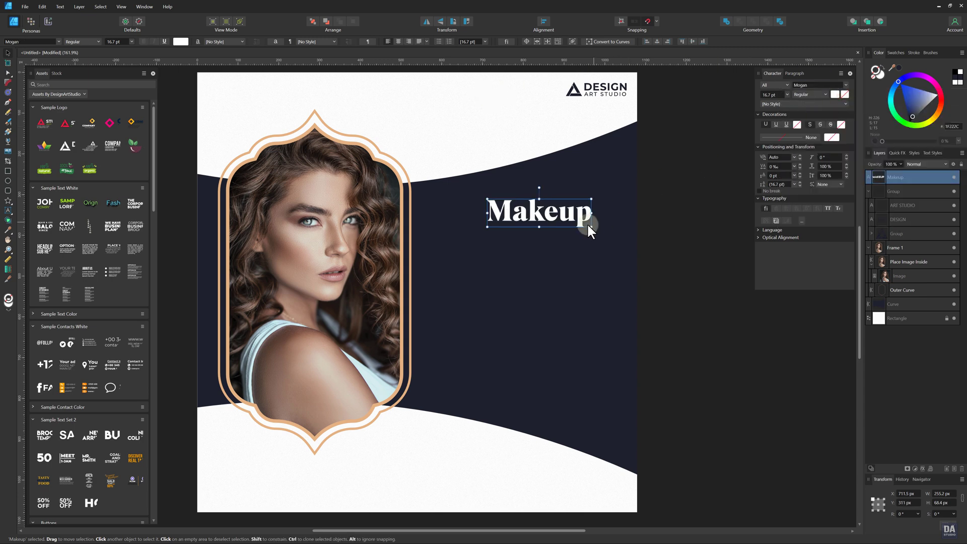
mouse_move(592, 227)
mouse_down()
mouse_move(633, 239)
mouse_move(573, 228)
mouse_move(594, 230)
mouse_up()
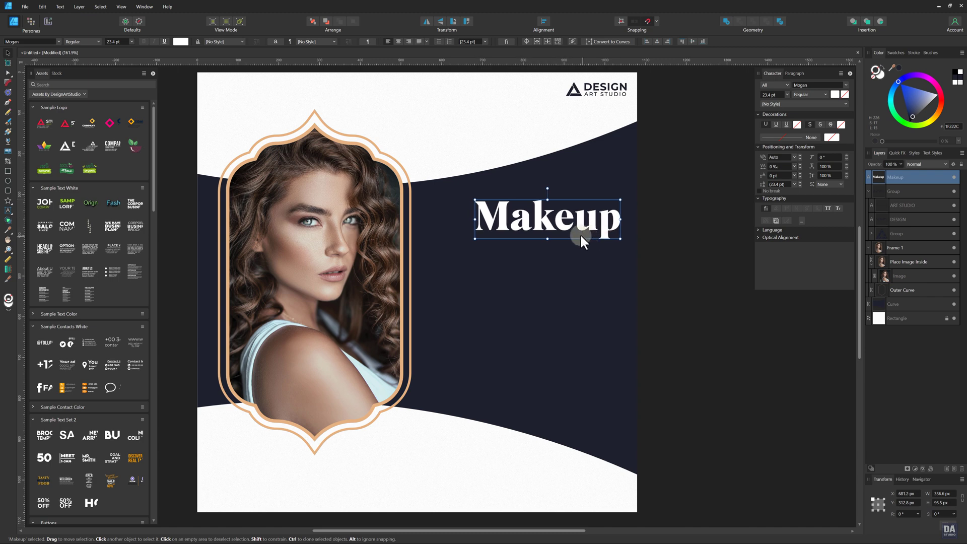
mouse_move(475, 200)
mouse_down()
mouse_move(457, 194)
mouse_move(501, 219)
mouse_move(470, 197)
mouse_move(481, 206)
mouse_up()
Step: Duplicate the Makeup heading directly below, change the copy to "Artist", and scale it to 19.5 pt near the right end of the line above
drag(538, 221, 546, 254)
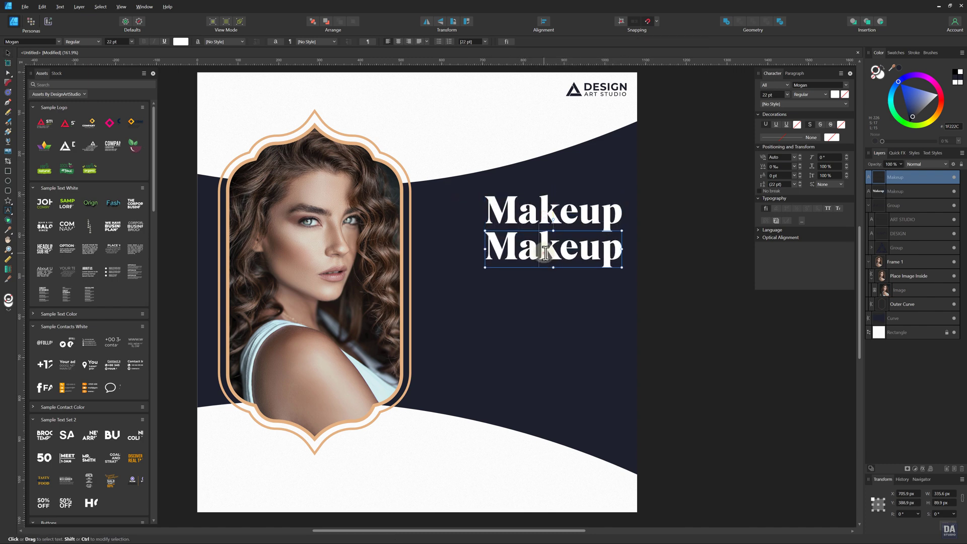
double_click(546, 252)
text(Ar)
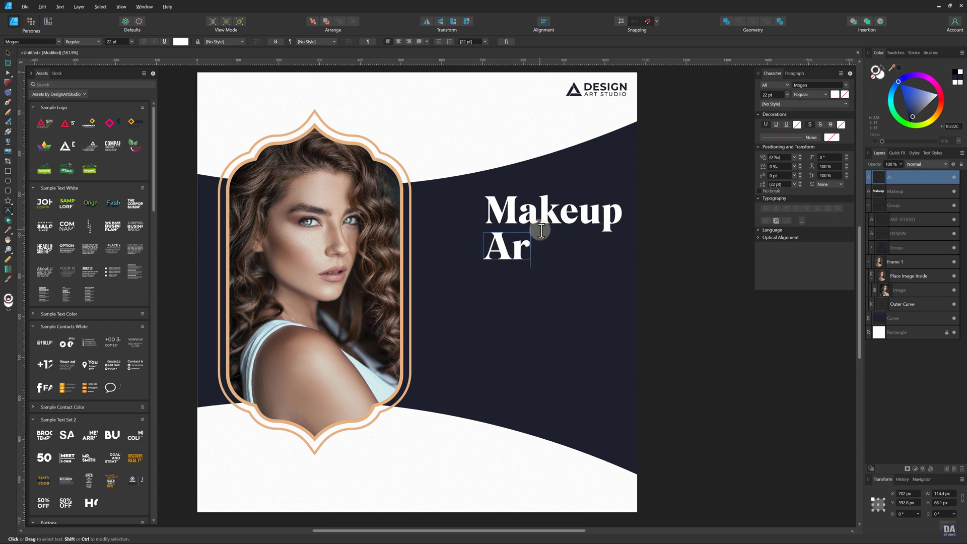
text(tist)
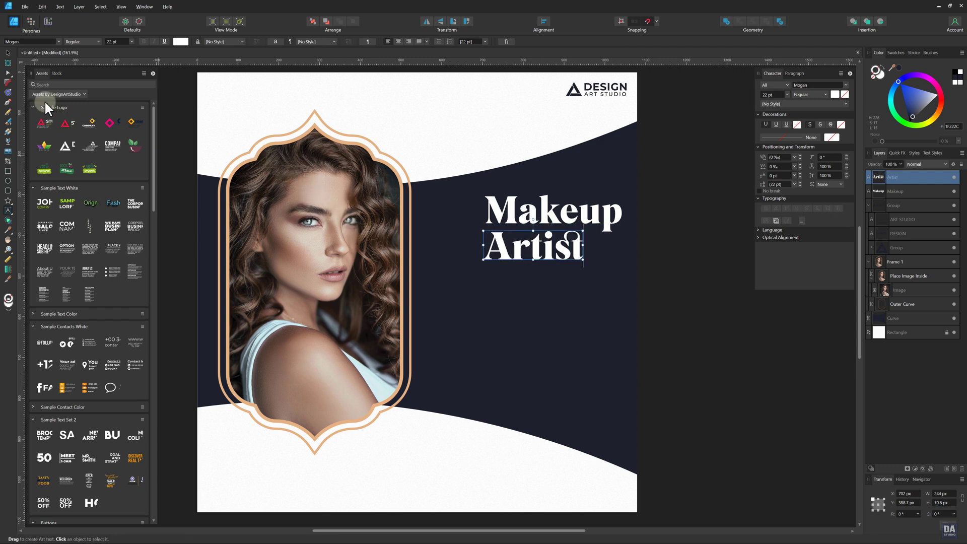
click(8, 53)
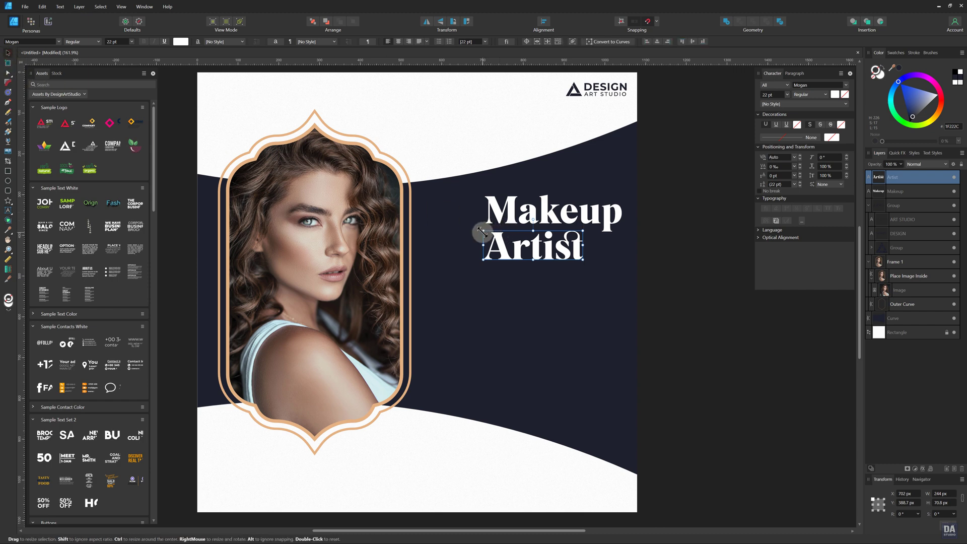
drag(483, 231, 525, 230)
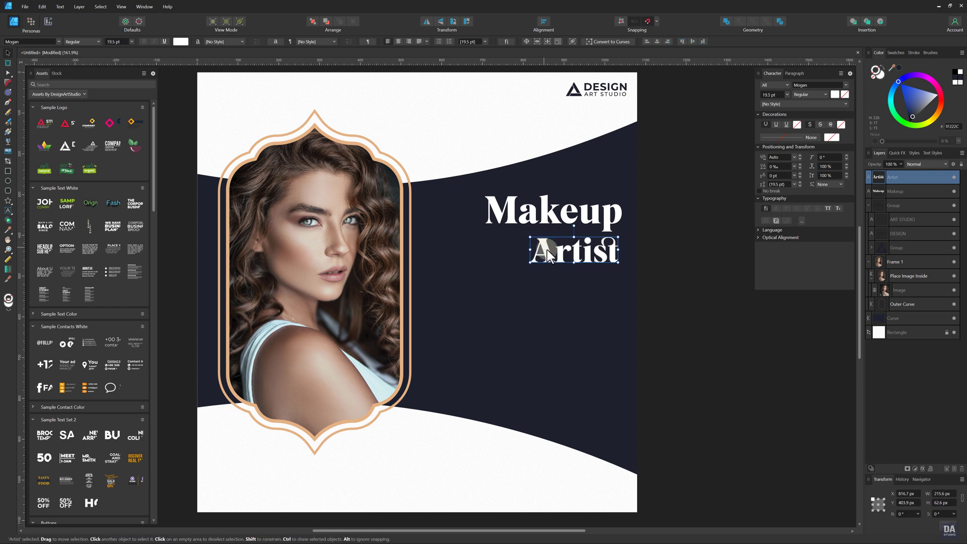
Step: Replace the decorative joined "st" at the end of the Artist heading with a plain final t
double_click(612, 254)
click(612, 254)
drag(614, 254, 616, 253)
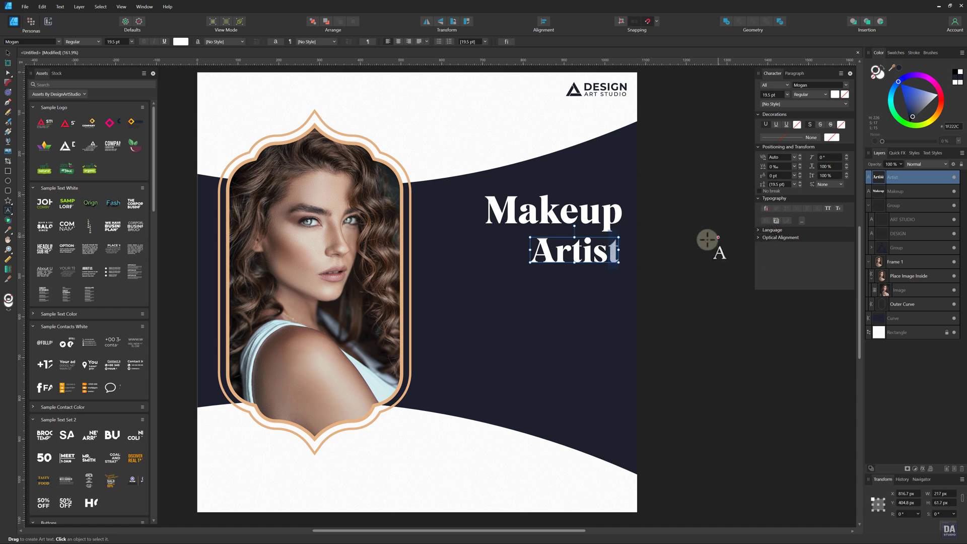
click(698, 243)
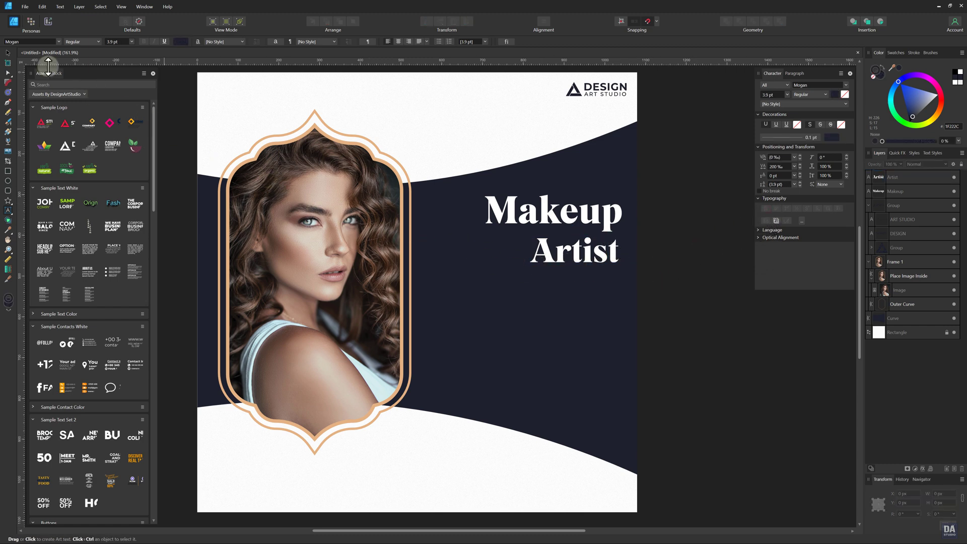
click(8, 53)
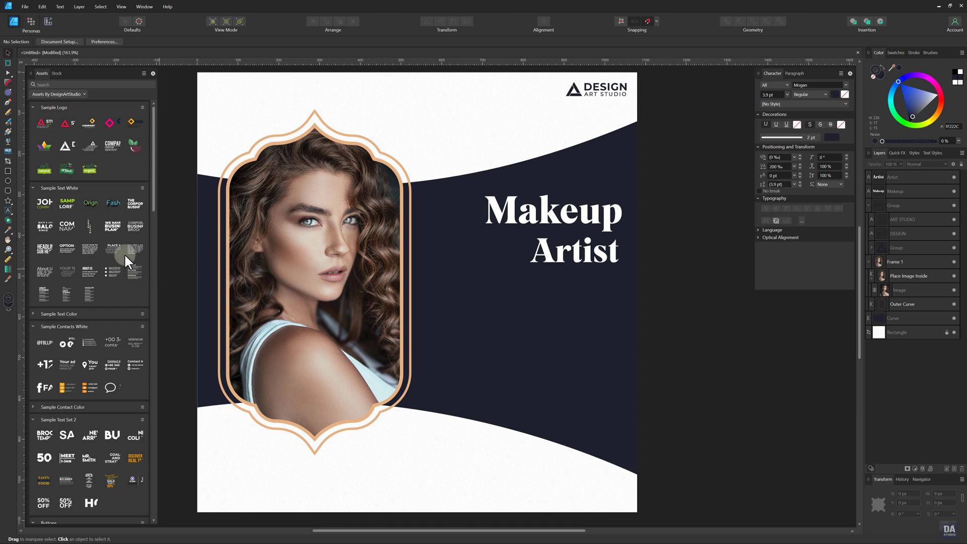
Step: Place the sample heading-and-paragraph text group below Artist, hide its PLACE YOUR TEXT HERE line and move the paragraph up
drag(114, 247, 541, 298)
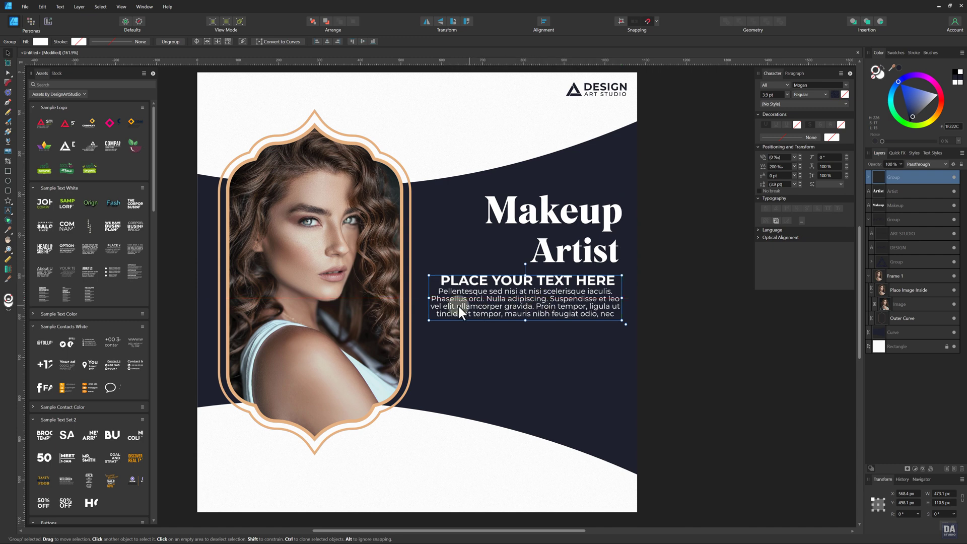
click(868, 177)
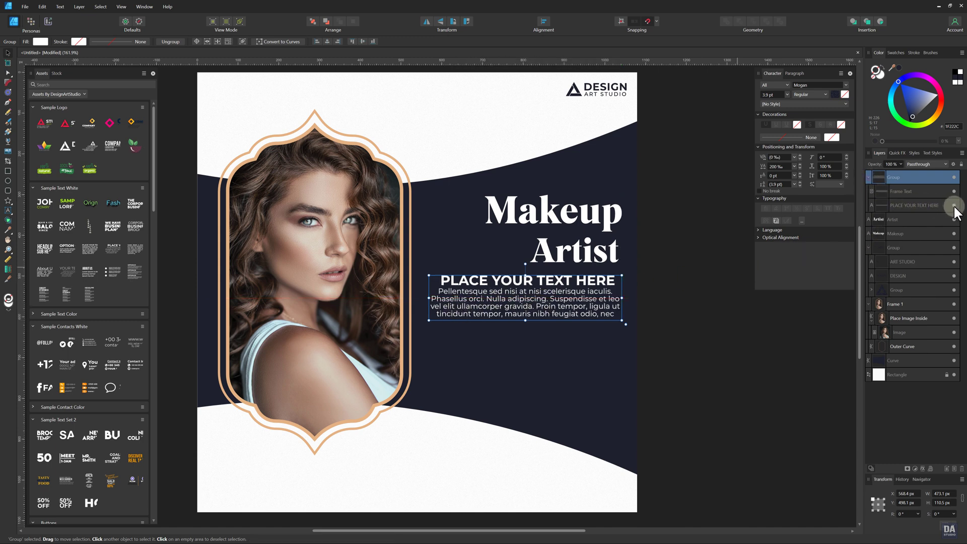
click(954, 205)
click(905, 190)
drag(534, 289, 533, 284)
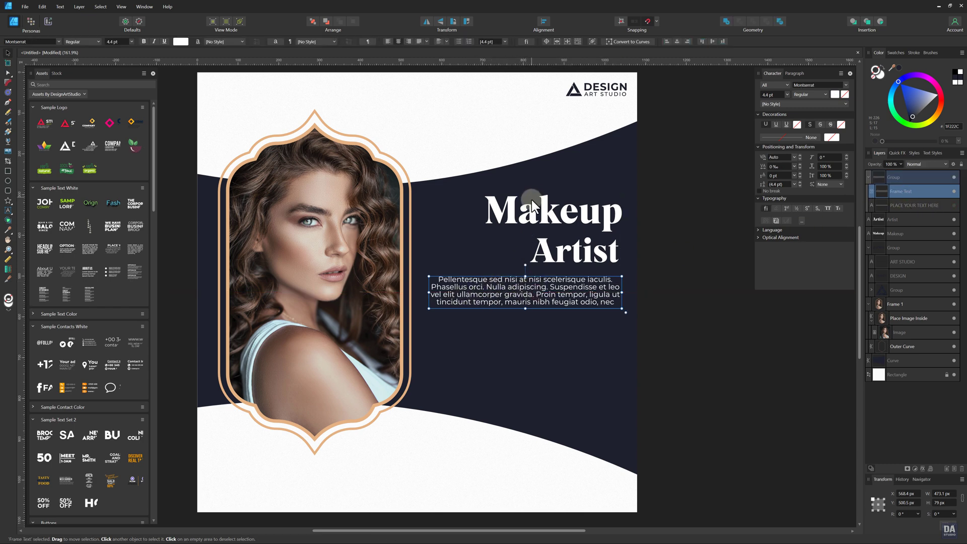
Step: Right-align the paragraph, narrow its text frame to about 465 px and shift it up to about Y 494 px
key(alt)
click(409, 41)
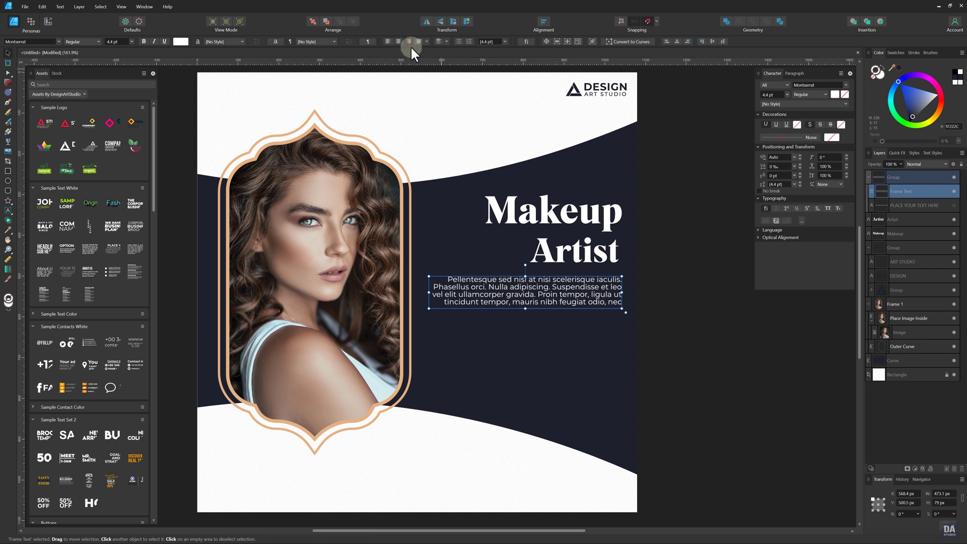
drag(429, 293, 432, 294)
drag(550, 286, 549, 286)
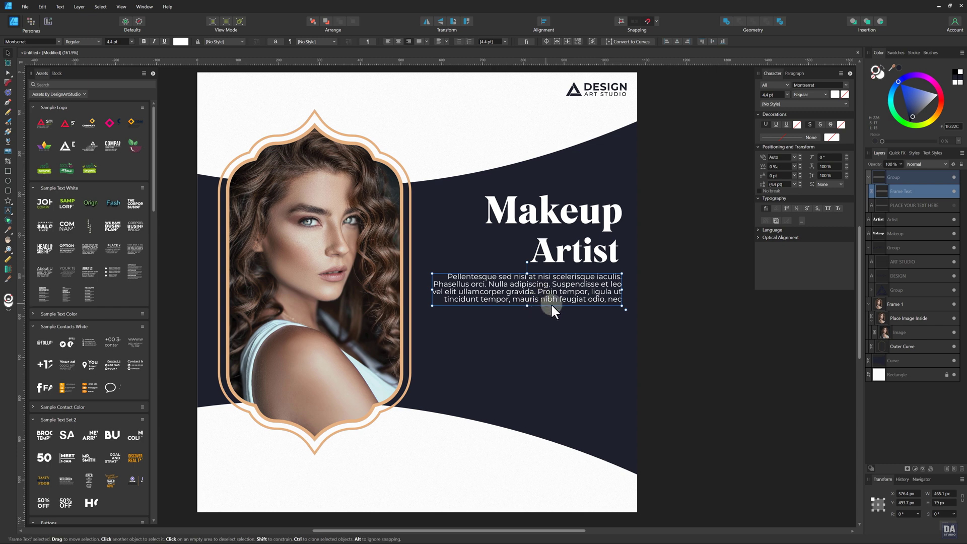
Step: Enlarge the Artist heading slightly to about 20.1 pt beneath Makeup
scroll(611, 338, down, 1)
click(576, 248)
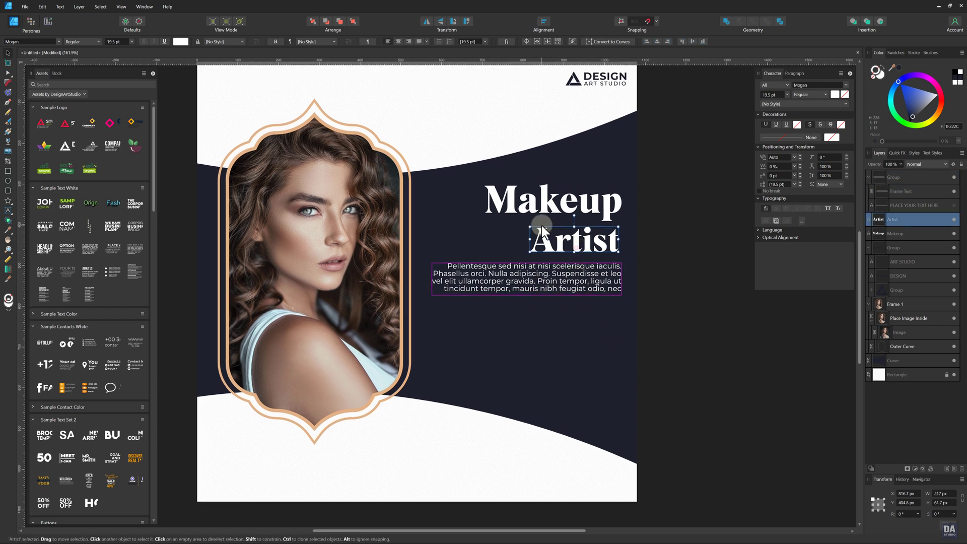
click(671, 303)
drag(619, 314, 617, 308)
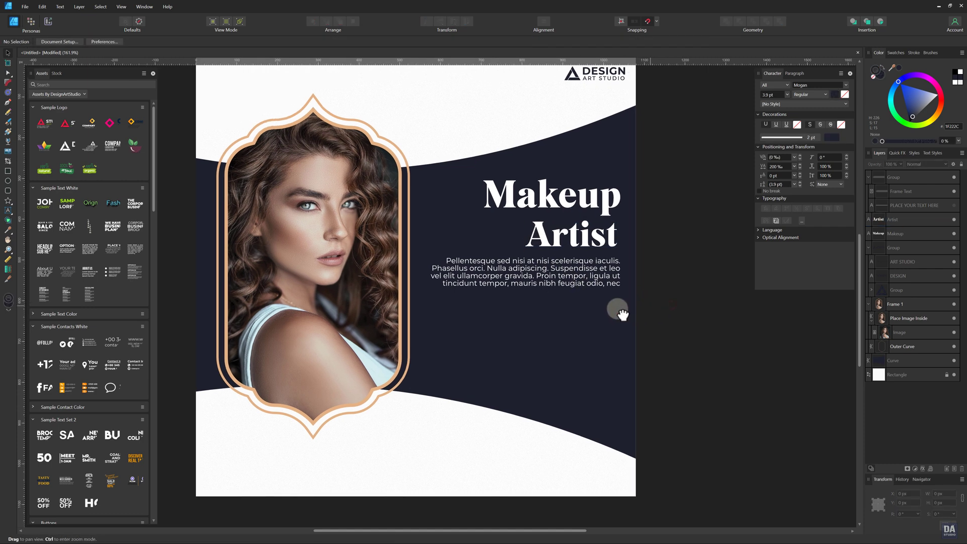
Step: Move the Makeup heading, Artist heading and paragraph together down the navy band to about Y 331 px
click(588, 241)
shift+click(587, 275)
shift+click(590, 204)
drag(598, 202, 597, 213)
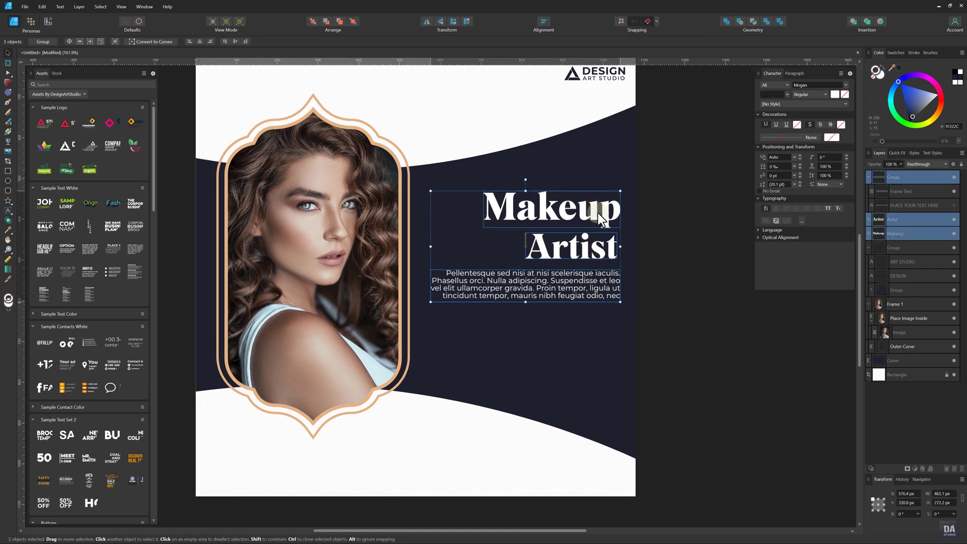
click(653, 304)
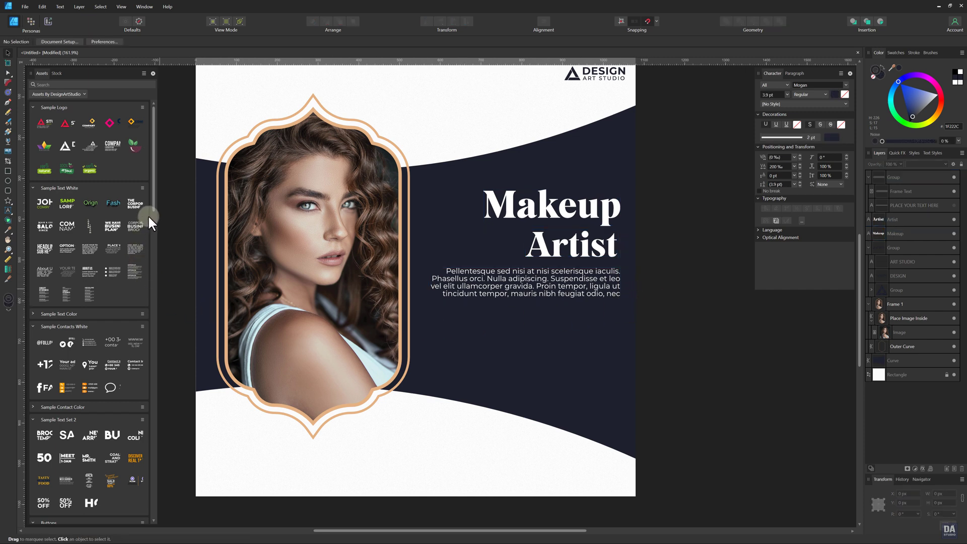
Step: Place the orange SHOP NOW button asset below the paragraph at about Y 646 px and change its text to CALL NOW
drag(152, 206, 158, 264)
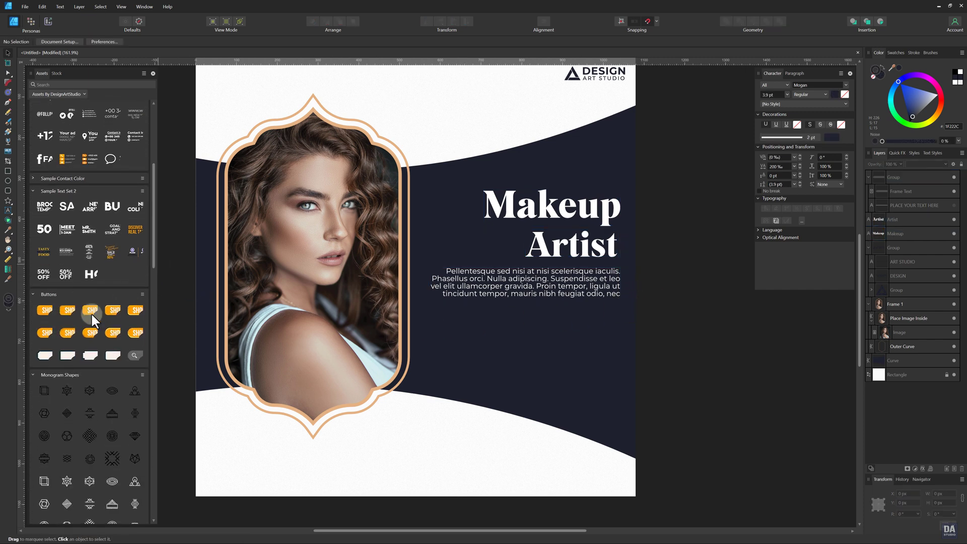
drag(44, 319, 566, 340)
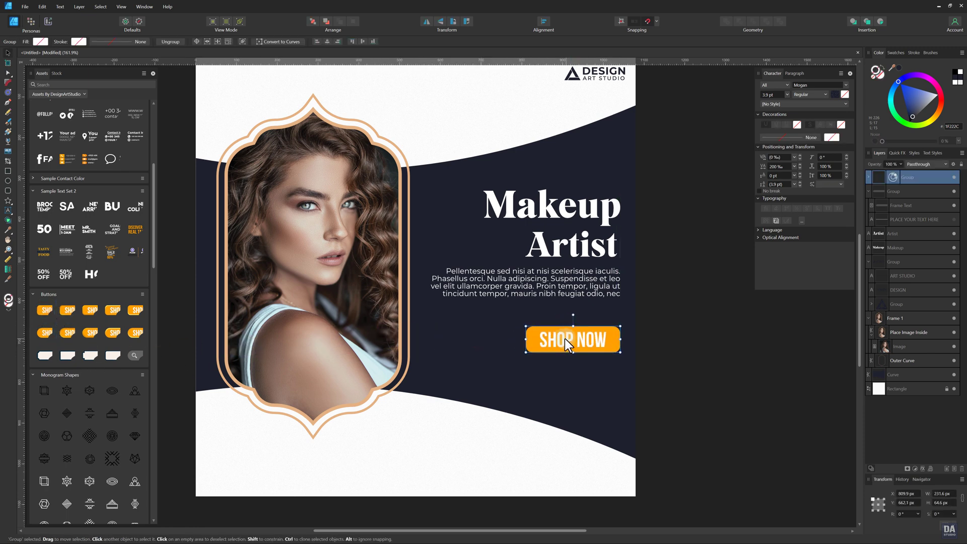
double_click(557, 344)
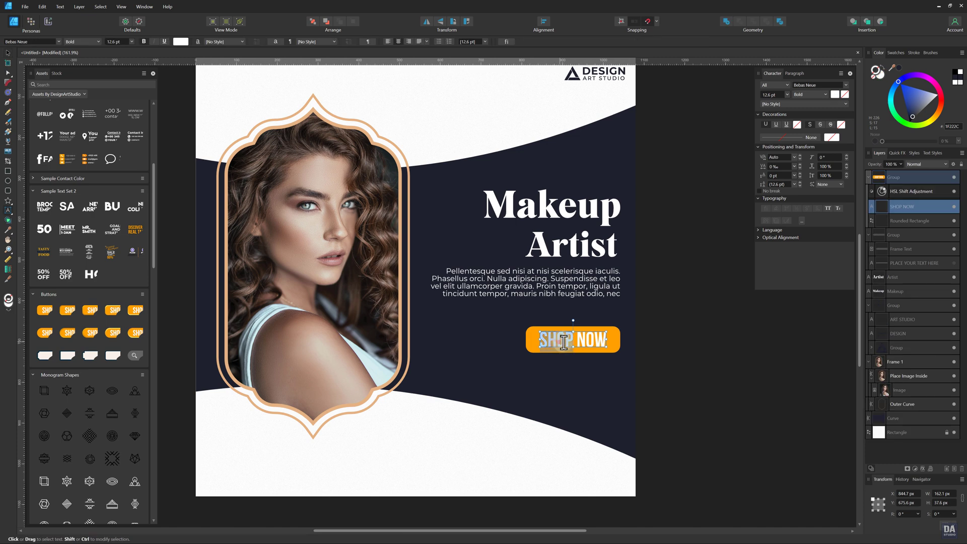
text(CA)
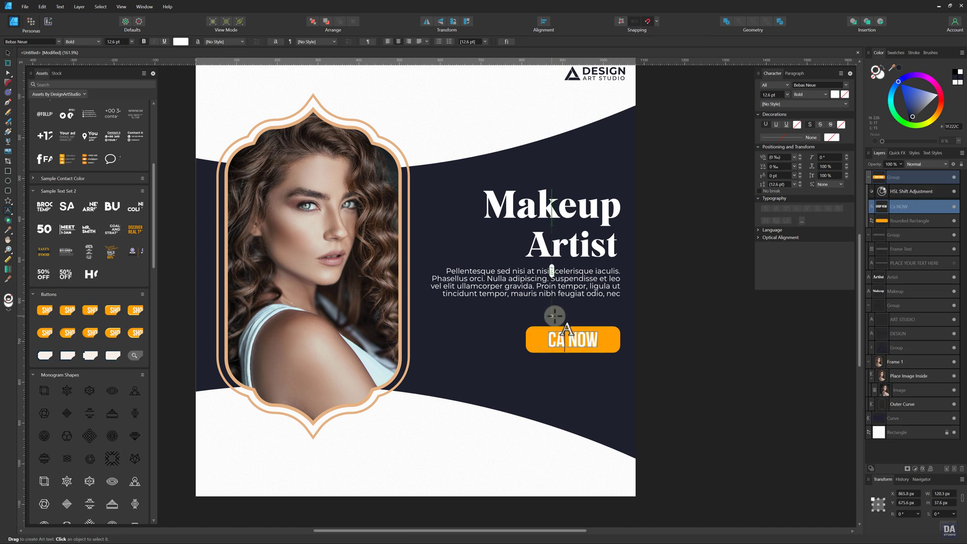
text(LL)
key(Escape)
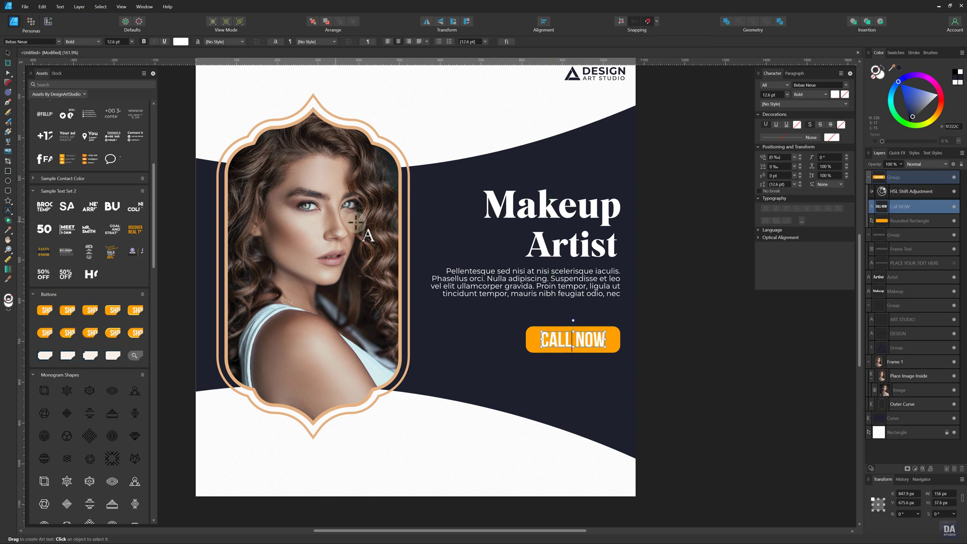
click(8, 53)
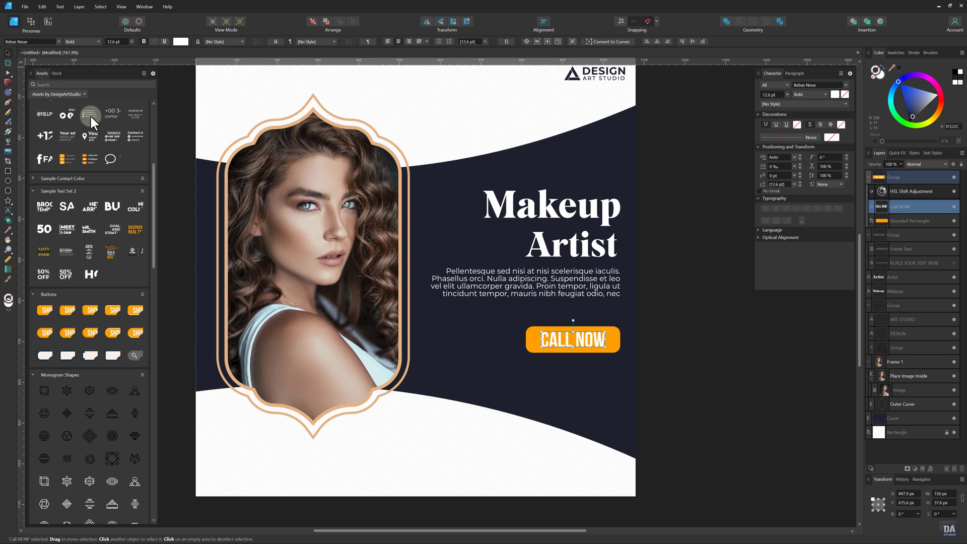
click(675, 315)
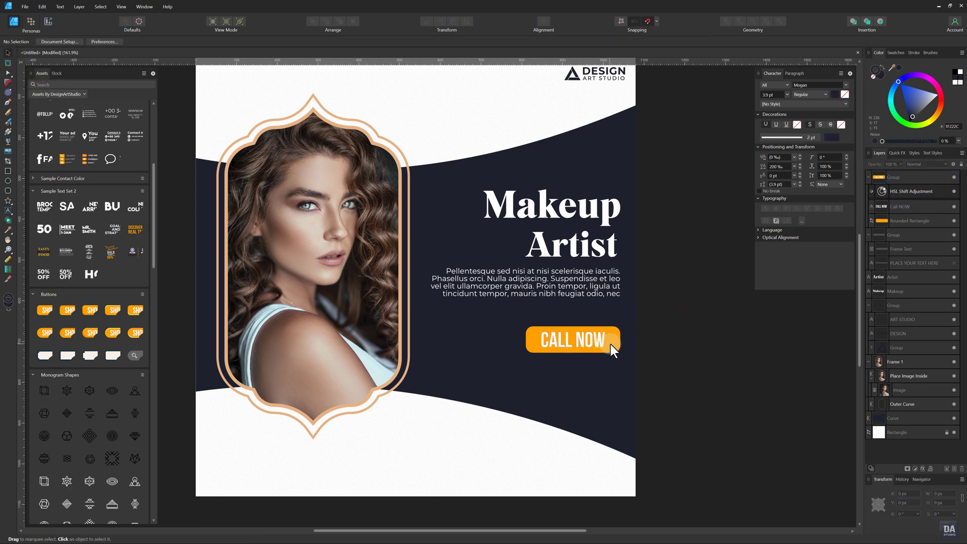
drag(612, 343, 613, 336)
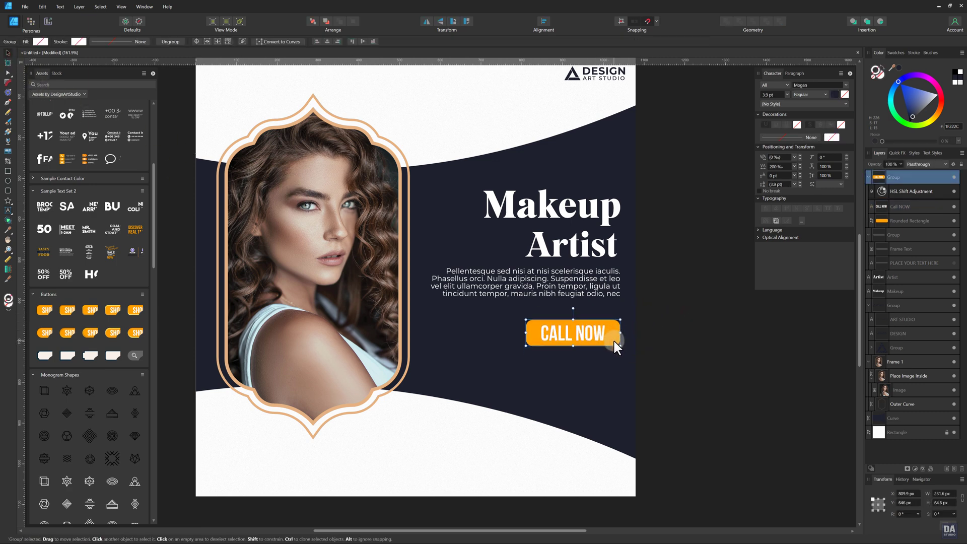
click(658, 328)
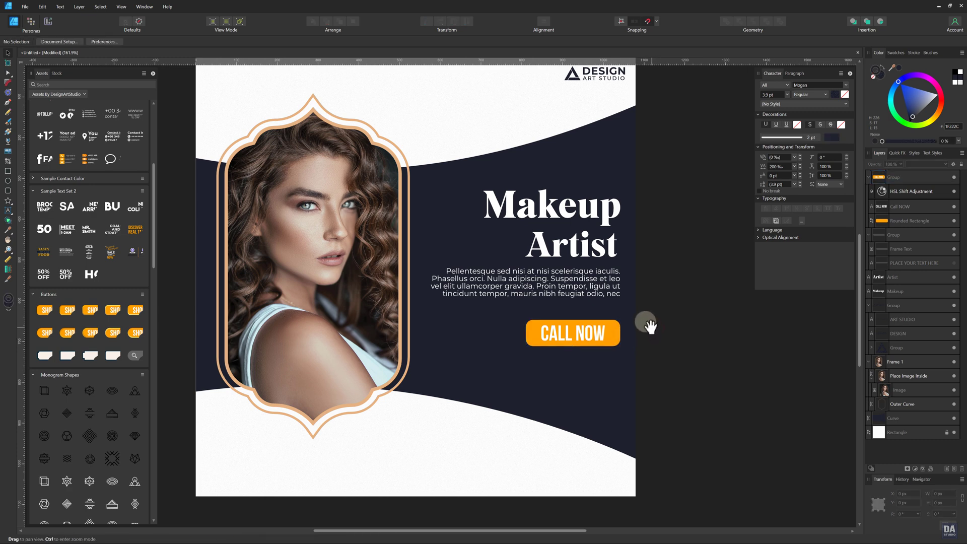
Step: Enlarge the DESIGN ART STUDIO logo slightly, keeping its right edge in place
drag(689, 307, 528, 232)
drag(633, 262, 601, 280)
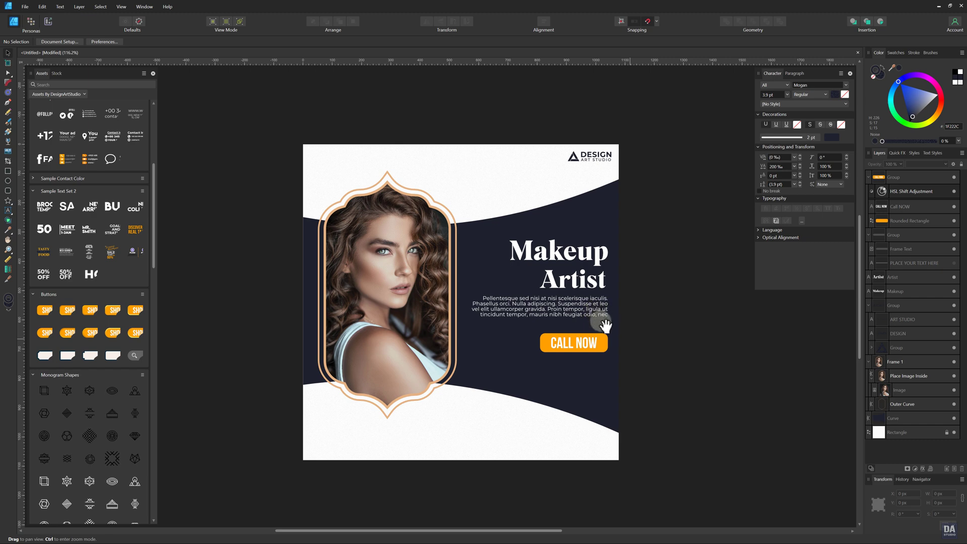
mouse_move(600, 321)
mouse_down()
mouse_move(572, 313)
mouse_move(590, 316)
mouse_up()
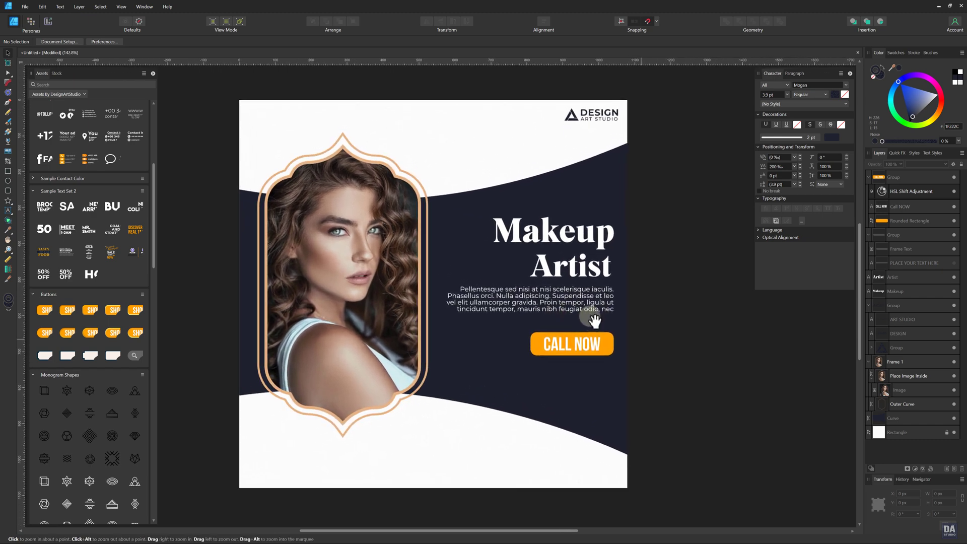
key(v)
click(597, 121)
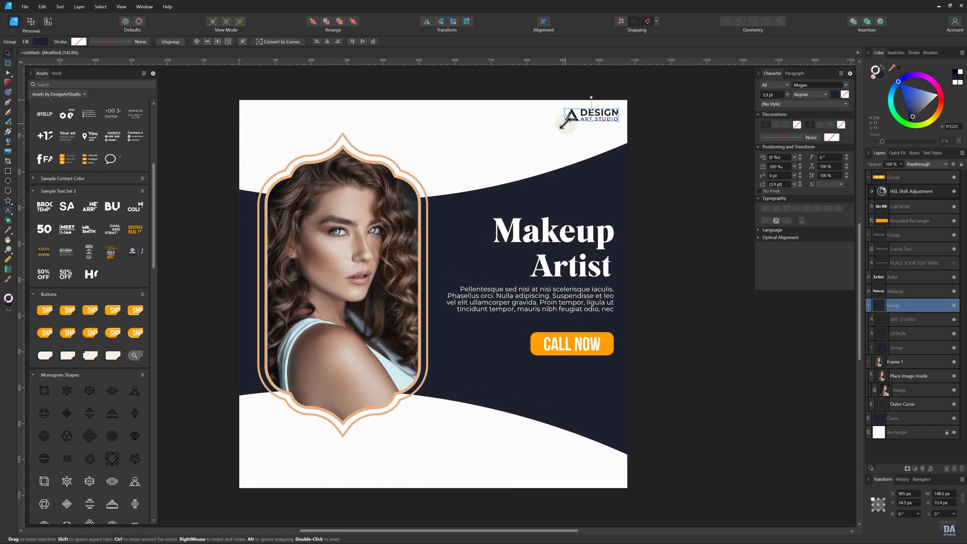
click(669, 227)
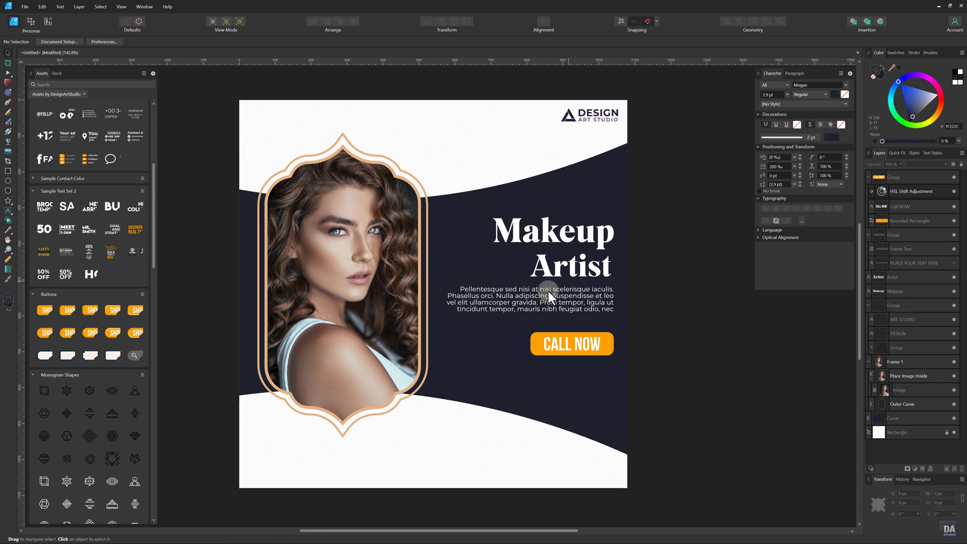
drag(49, 113, 377, 462)
click(900, 66)
click(337, 495)
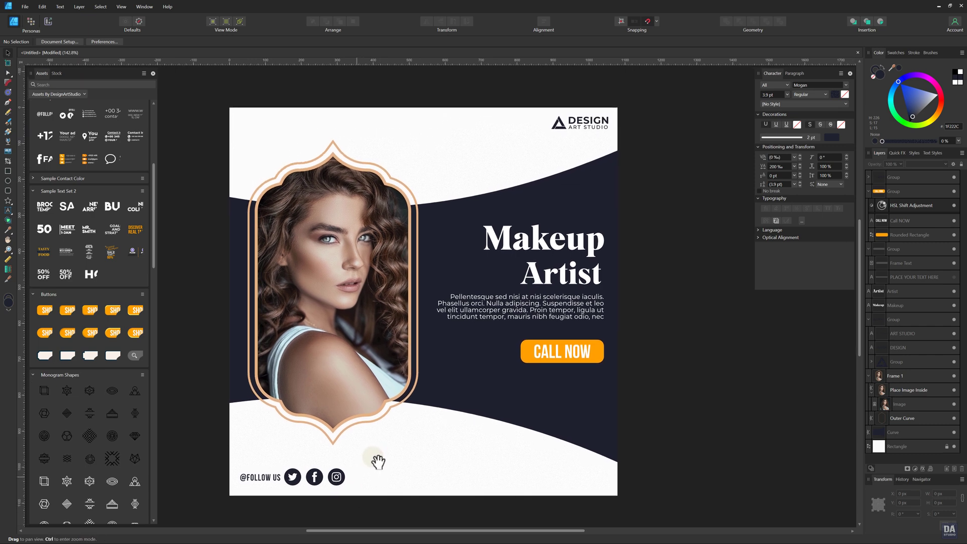
Step: Place a green leafy branch from the Leaves group of the Floral Decorative Elements assets over the portrait
click(73, 95)
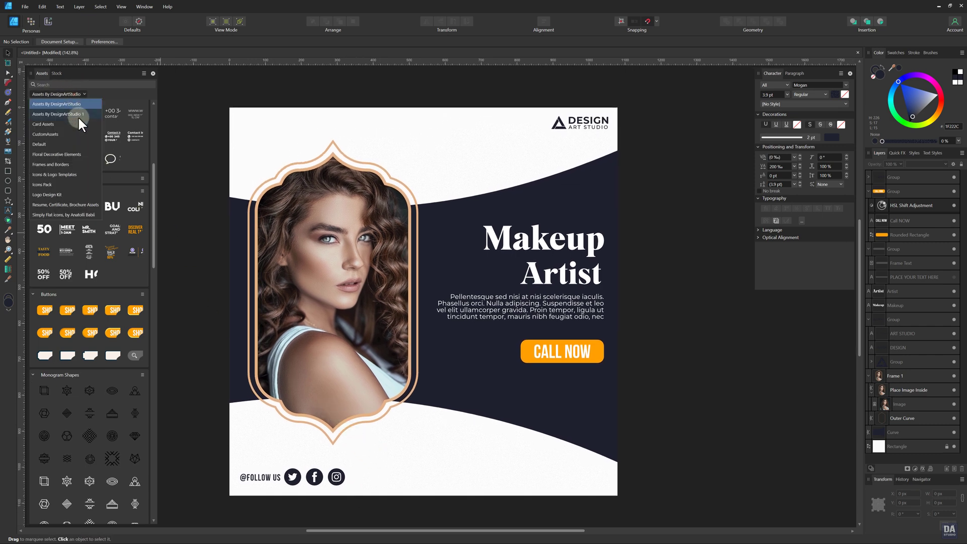
click(85, 155)
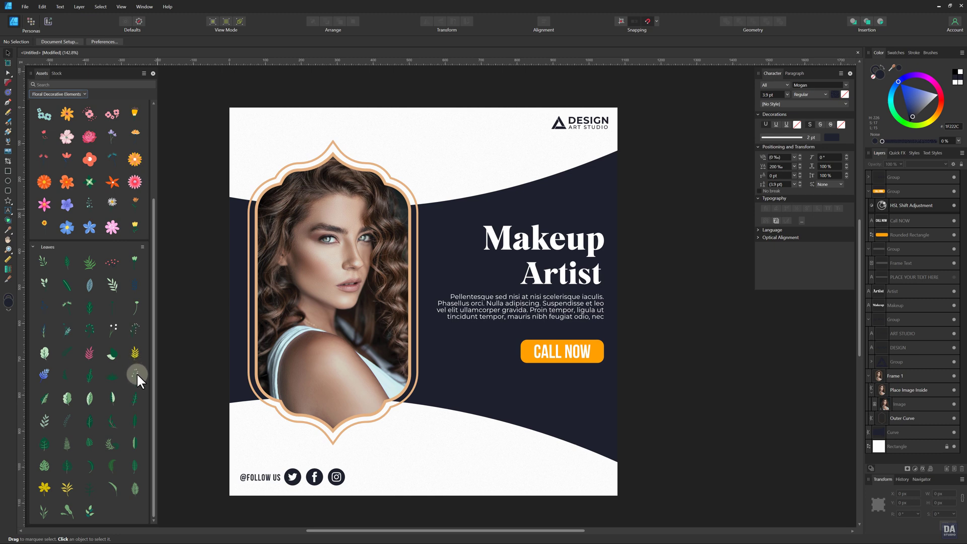
drag(147, 325, 358, 265)
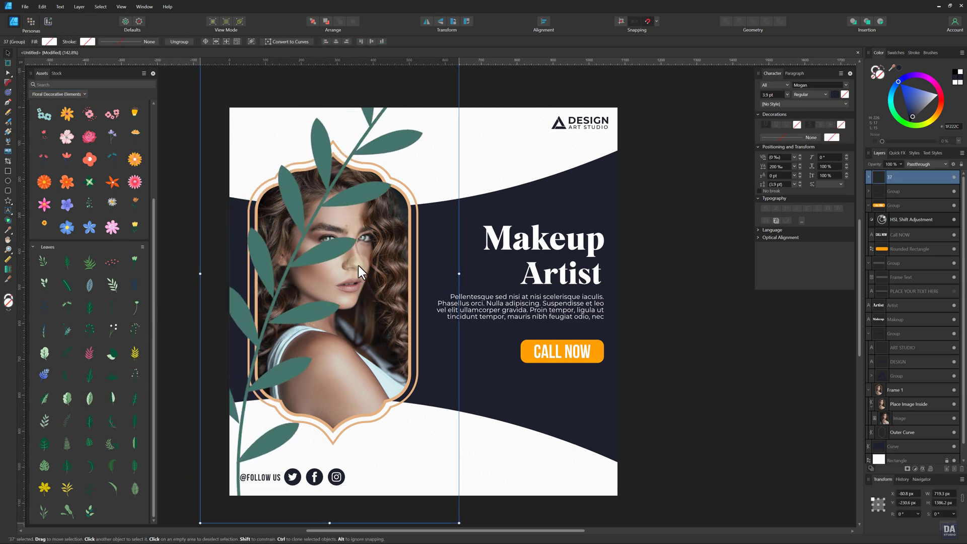
Step: Scale the leafy branch down to about 535 by 1031 px and rotate it to -90°
click(453, 23)
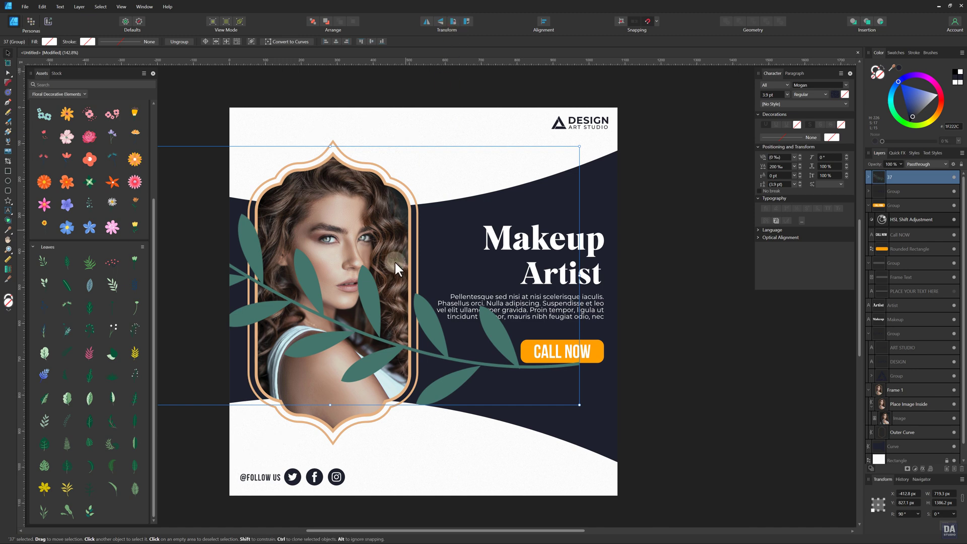
drag(387, 335, 504, 301)
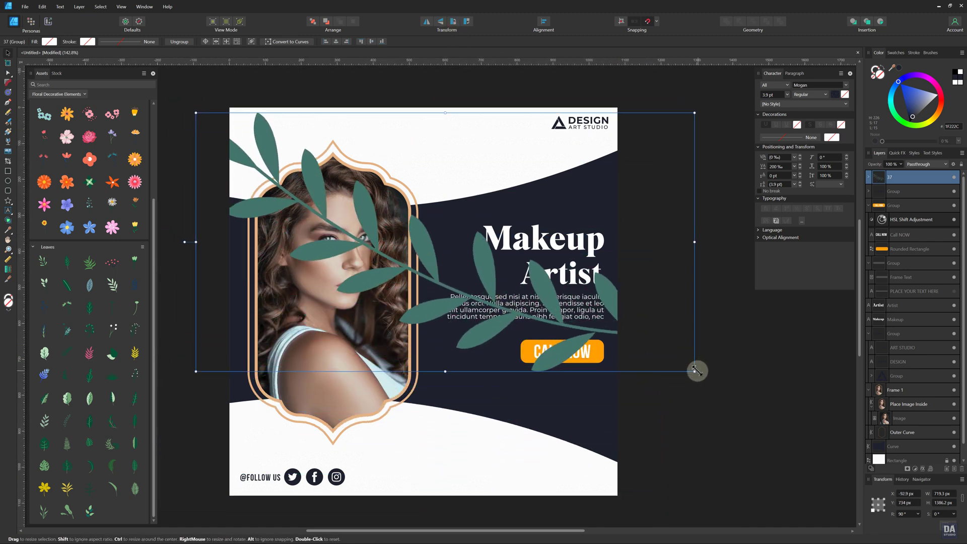
drag(694, 370, 567, 305)
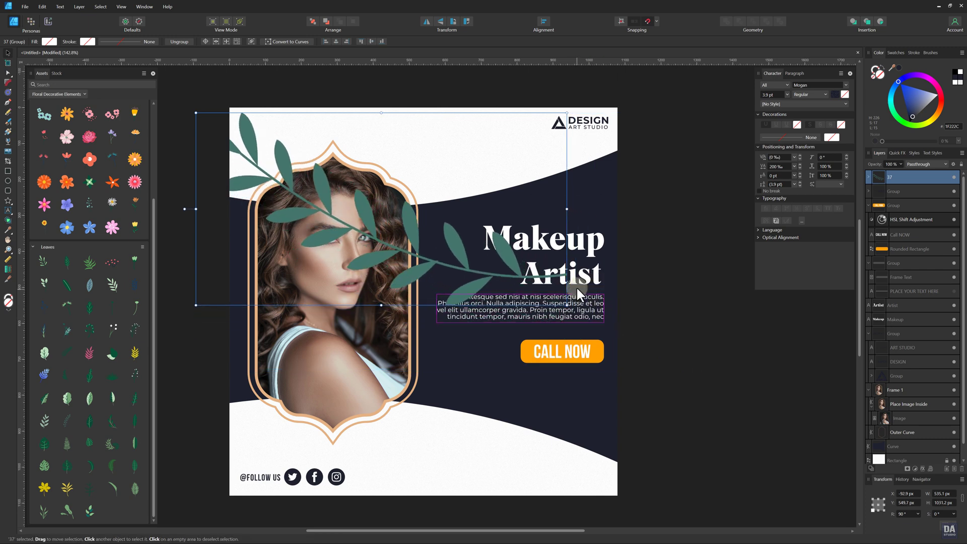
click(453, 21)
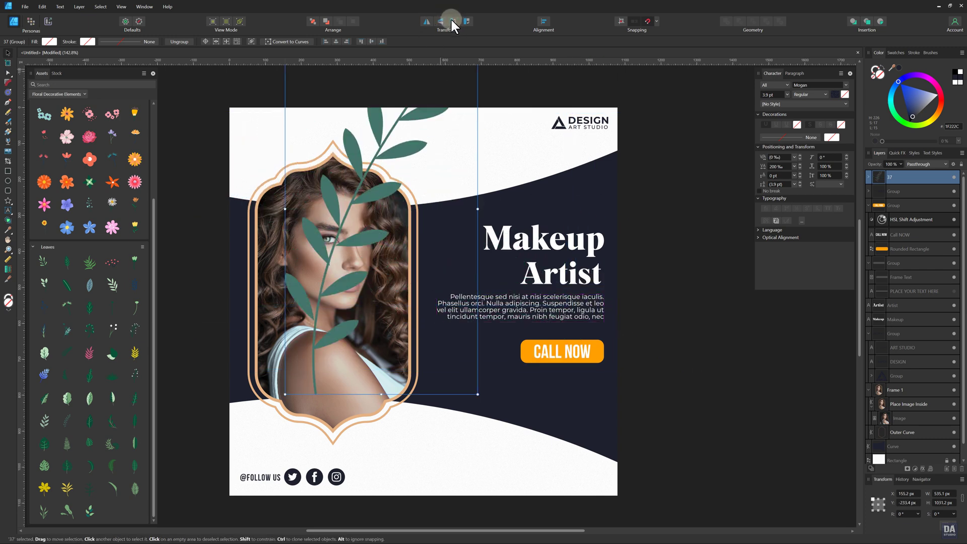
click(454, 20)
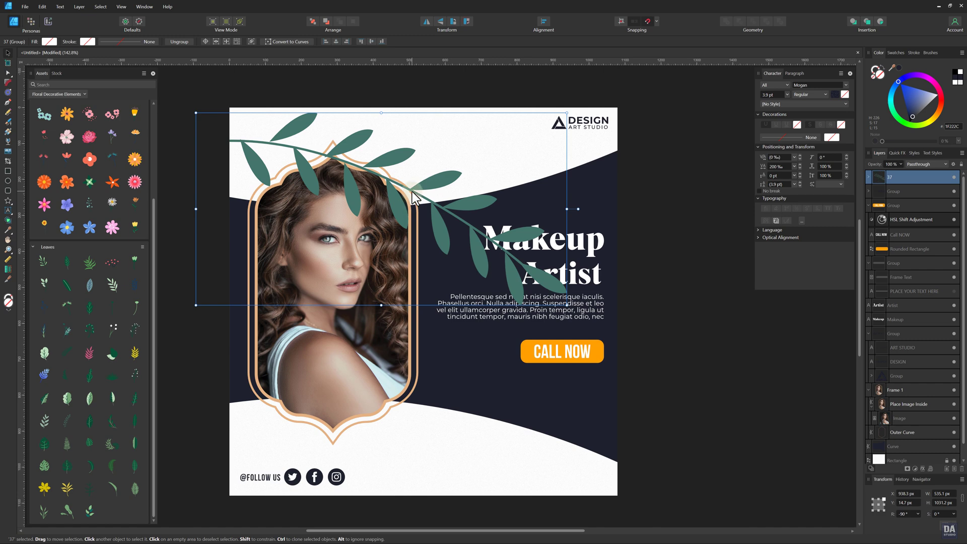
Step: Fit the leafy branch into the lower white area, rotated to about -71.6° and scaled to about 441 by 850 px
drag(412, 191, 403, 402)
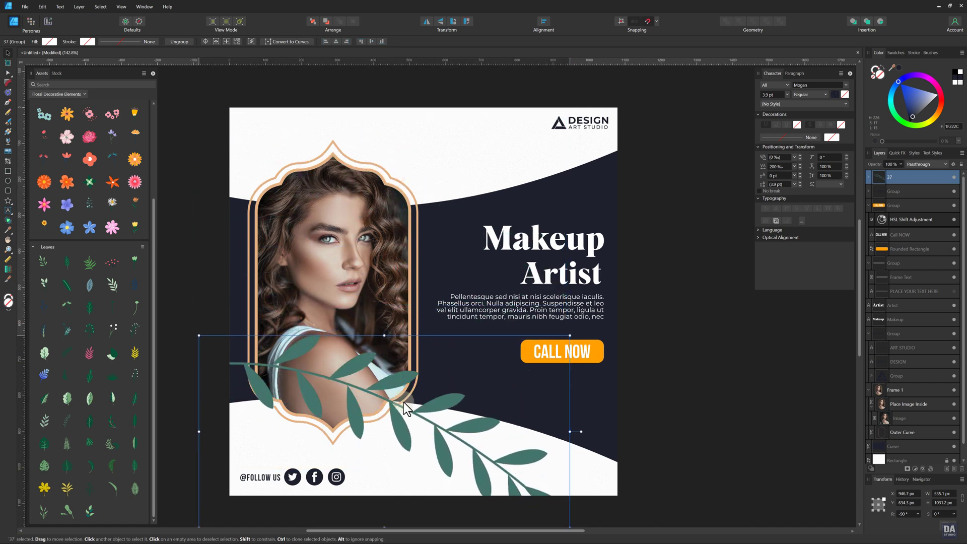
drag(579, 432, 499, 397)
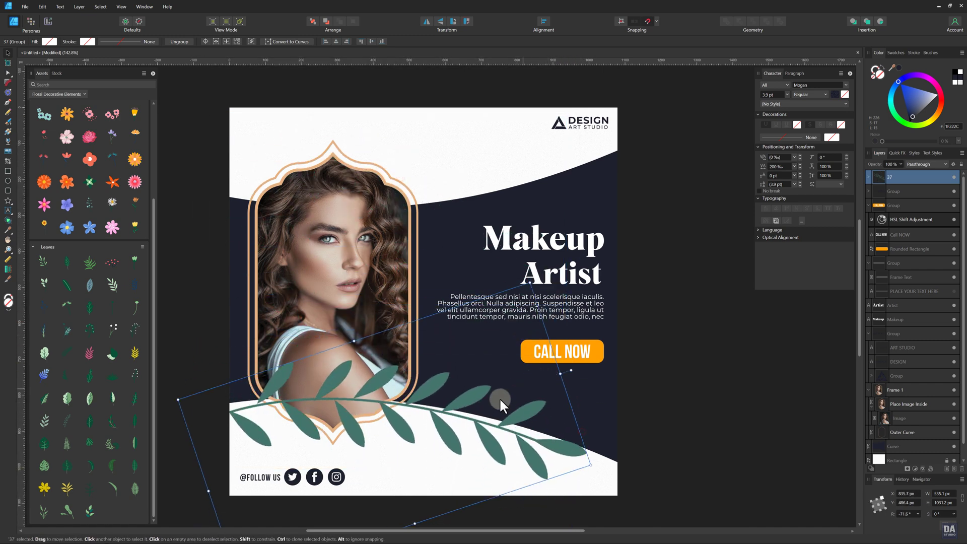
drag(453, 423, 450, 449)
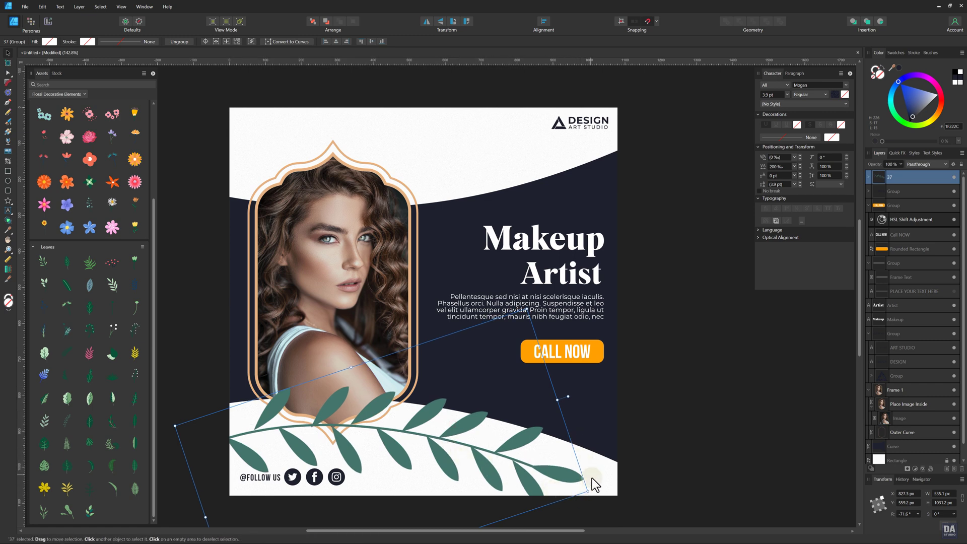
drag(589, 489, 552, 485)
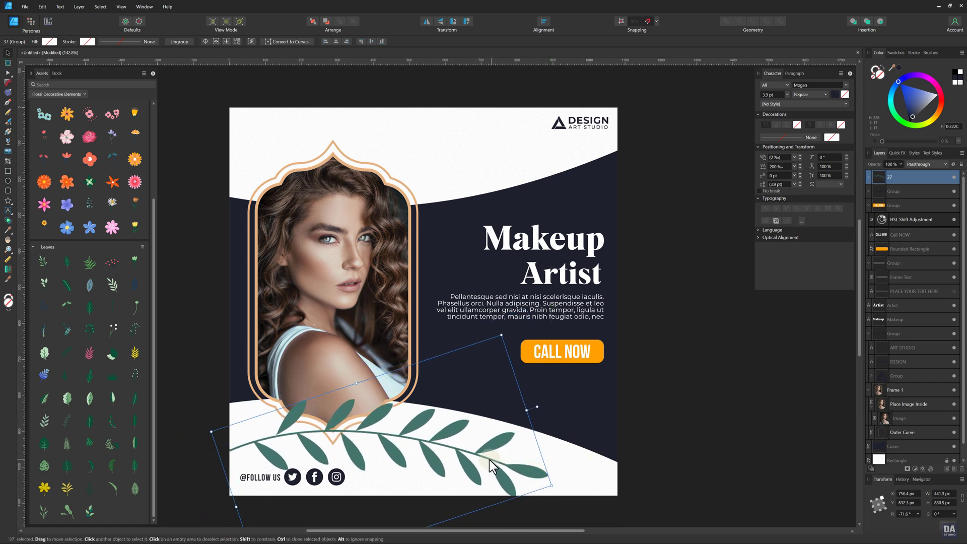
drag(489, 460, 479, 455)
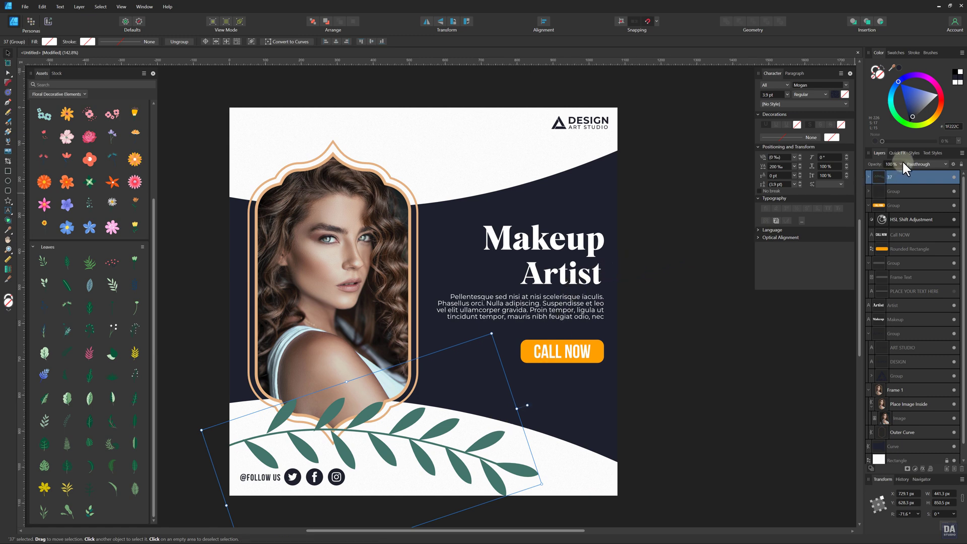
Step: Set the leafy branch's opacity to 25% and move its layer between the navy curve and the background rectangle
drag(893, 174, 875, 180)
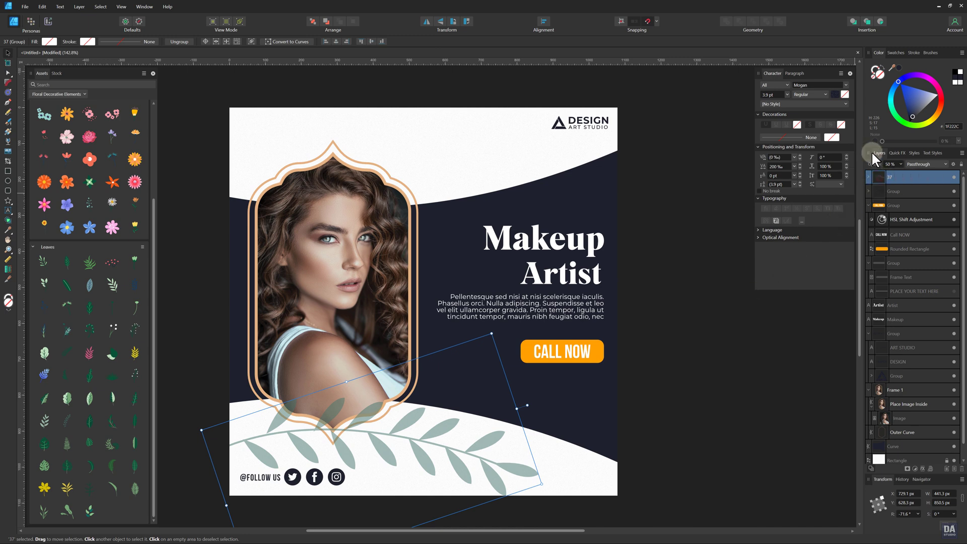
key(ctrl+shift+bracketleft)
key(ctrl+bracketright)
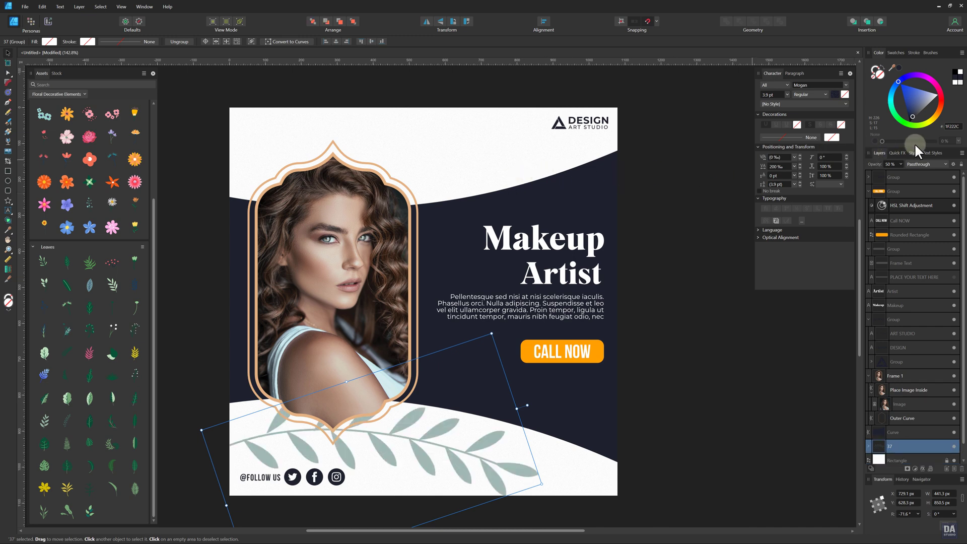
drag(901, 173, 887, 174)
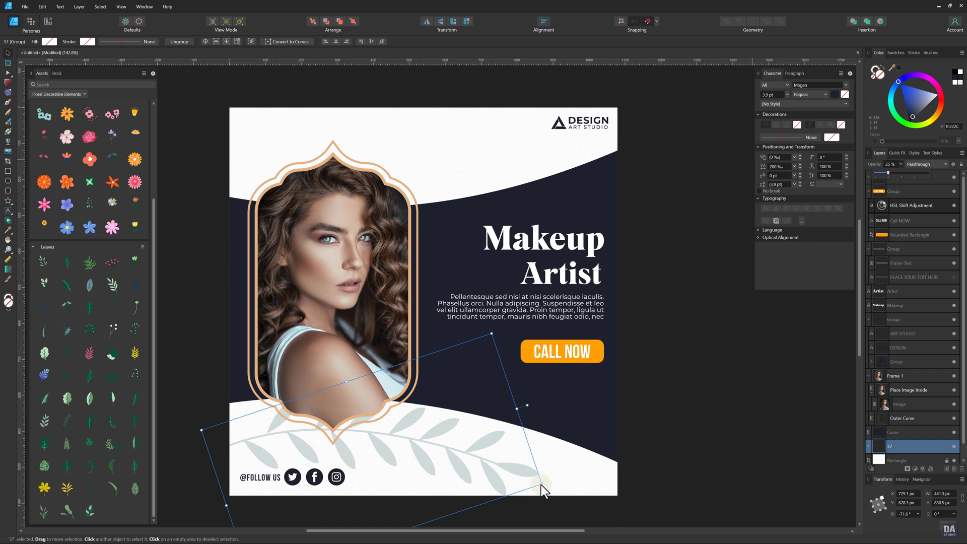
Step: Lower the leafy branch to about Y 697 px and duplicate it into the upper white area, rotated to about 108.4°
drag(510, 465, 498, 476)
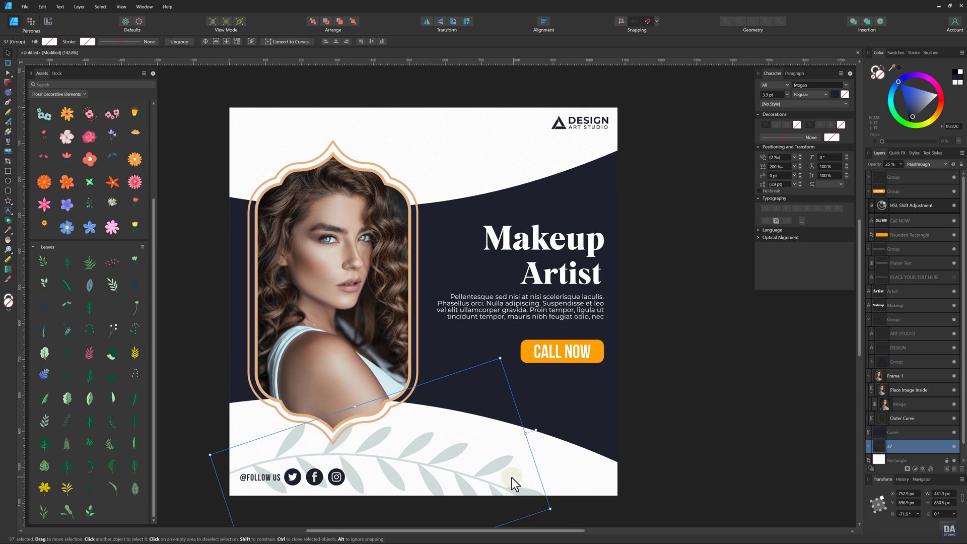
drag(475, 470, 459, 192)
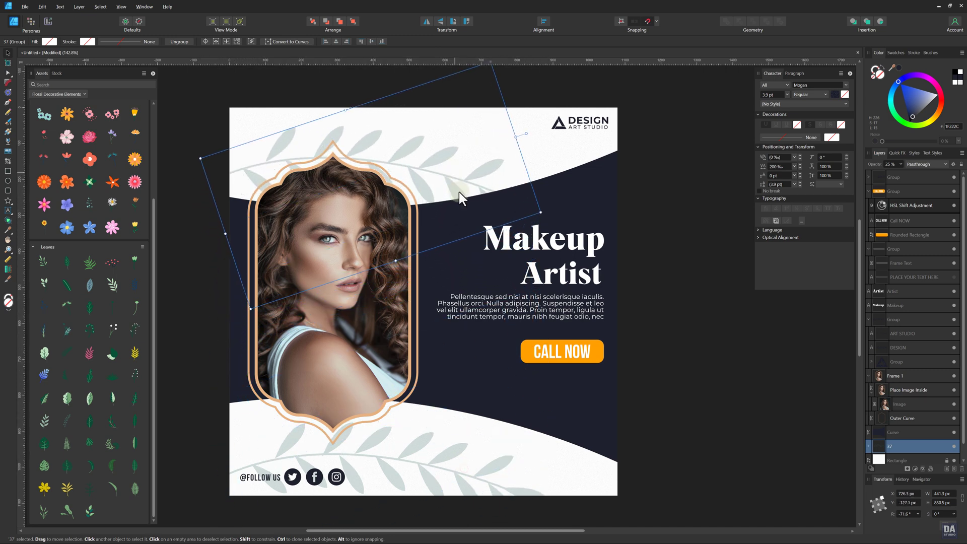
click(454, 21)
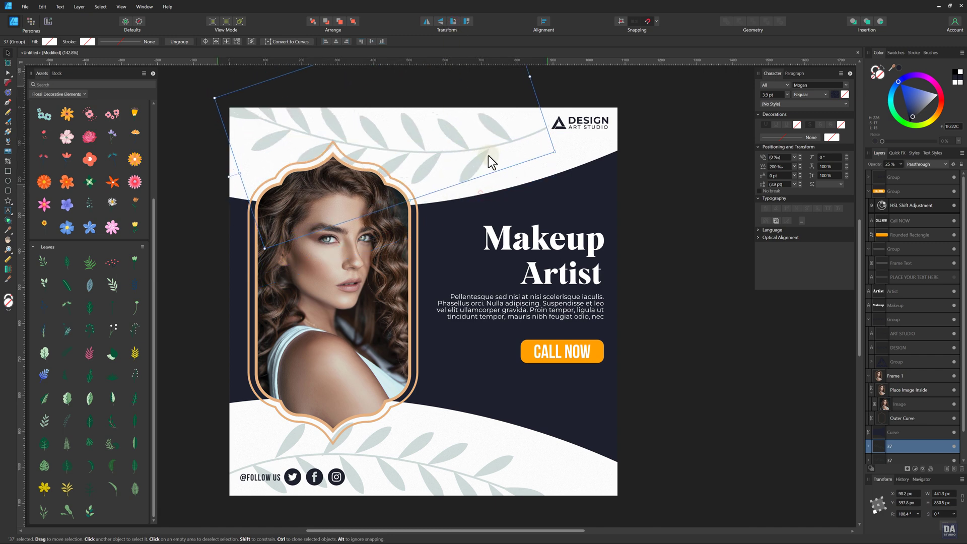
Step: Rotate the upper leafy branch to about 117.1°, shrink it to about 342 by 658 px and move it beside the logo
mouse_move(220, 216)
mouse_down()
mouse_move(242, 218)
mouse_move(233, 209)
mouse_up()
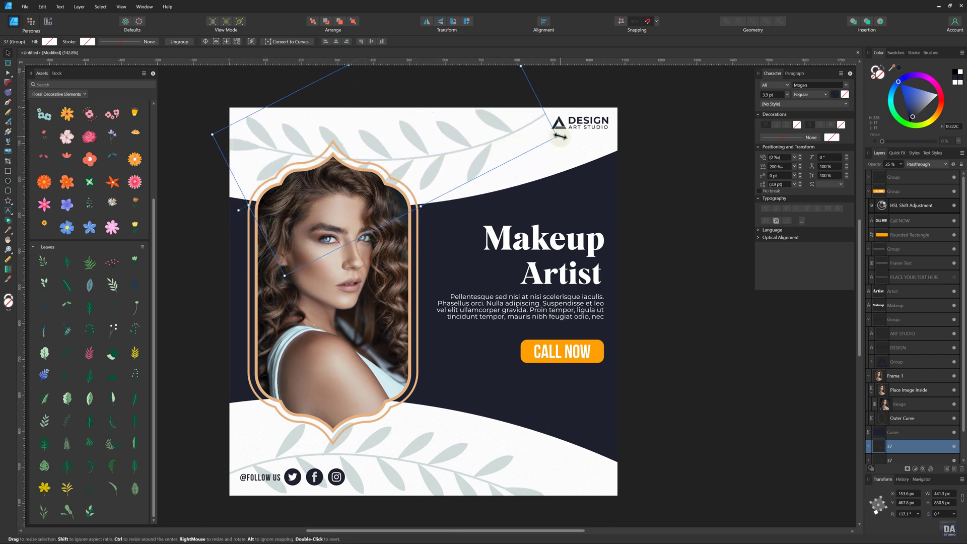
mouse_move(557, 136)
mouse_down()
mouse_move(510, 134)
mouse_move(582, 133)
mouse_move(524, 134)
mouse_move(533, 141)
mouse_move(543, 132)
mouse_up()
drag(627, 120, 608, 119)
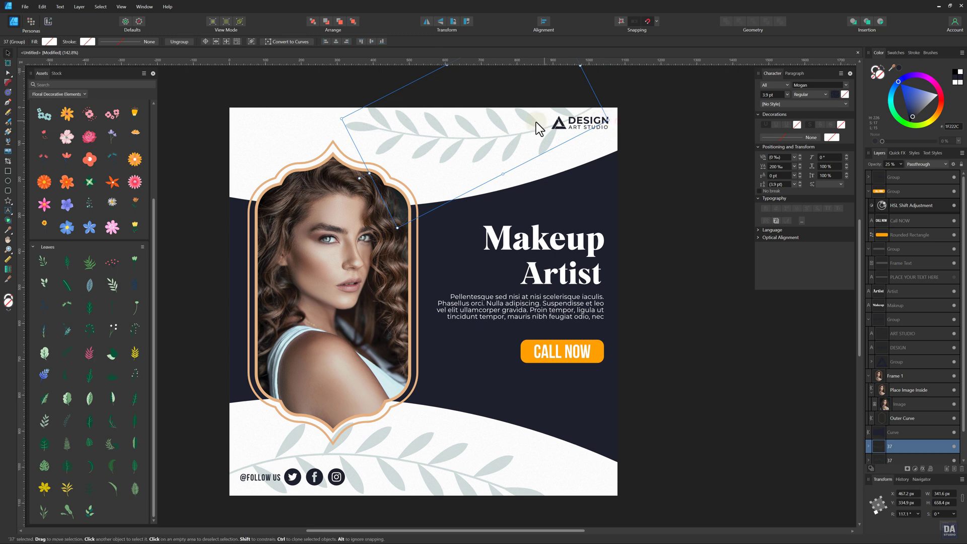
Step: Shift the upper leafy branch sideways toward the page edge so it passes behind the logo, and deselect it
drag(536, 125, 566, 123)
click(684, 173)
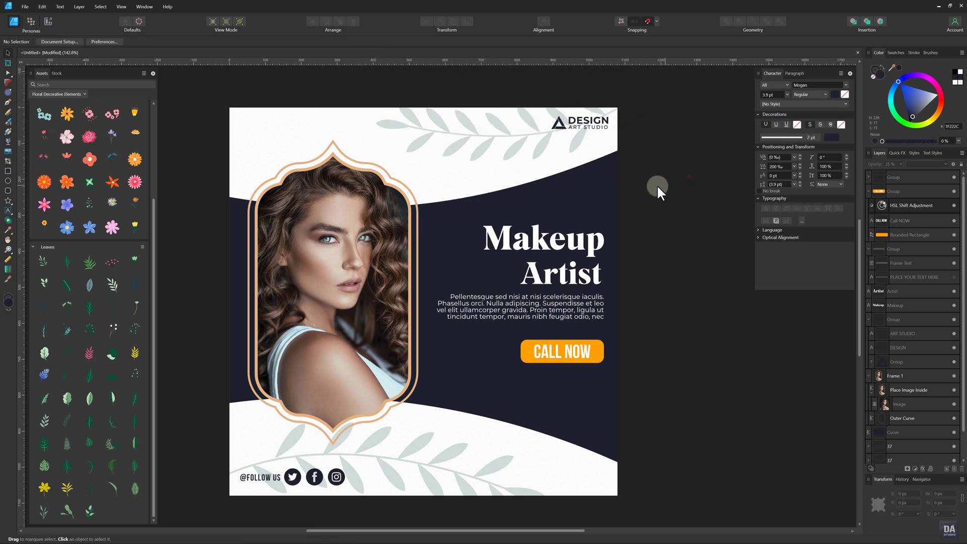
drag(650, 254, 630, 232)
drag(540, 153, 557, 164)
click(659, 204)
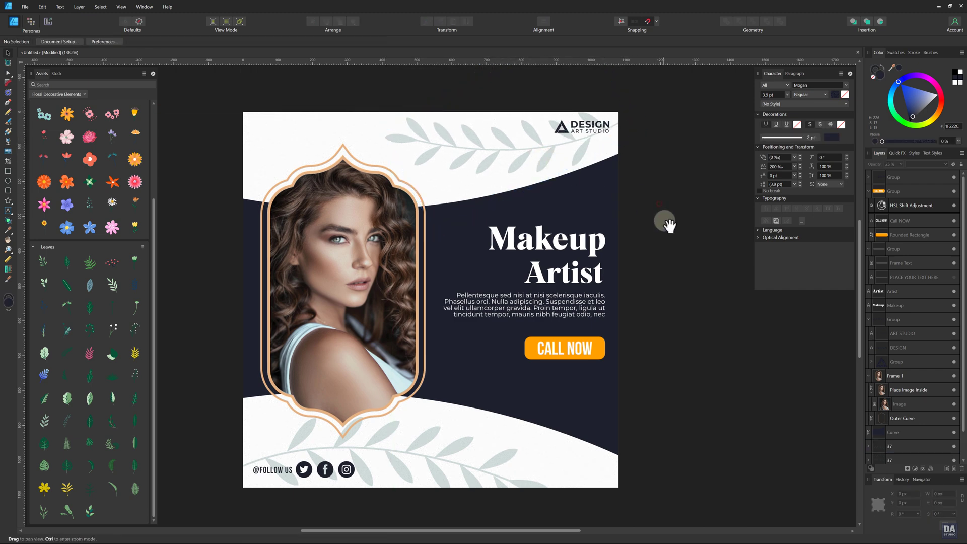
drag(669, 225, 627, 237)
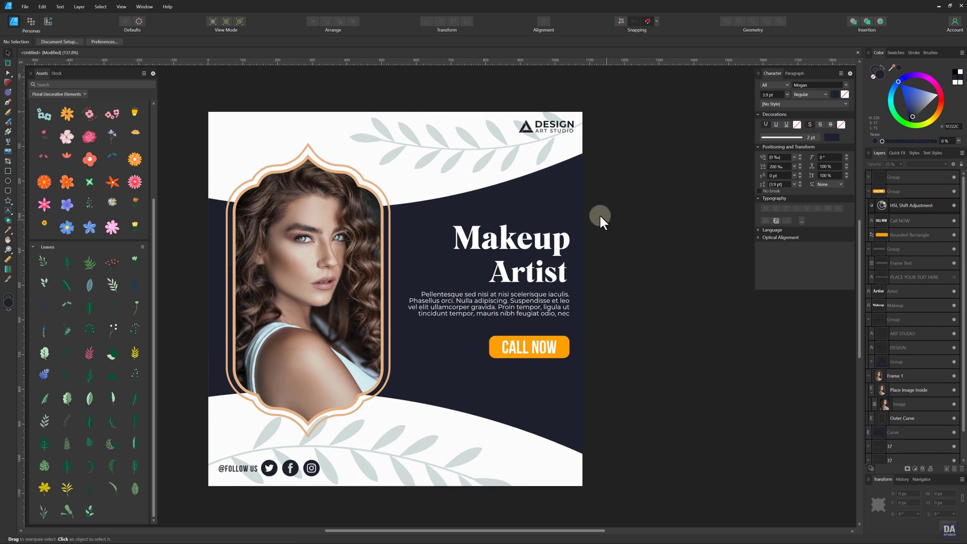
Step: Duplicate the navy curve, contour the top copy inward by about 21 px and bake its appearance
click(580, 198)
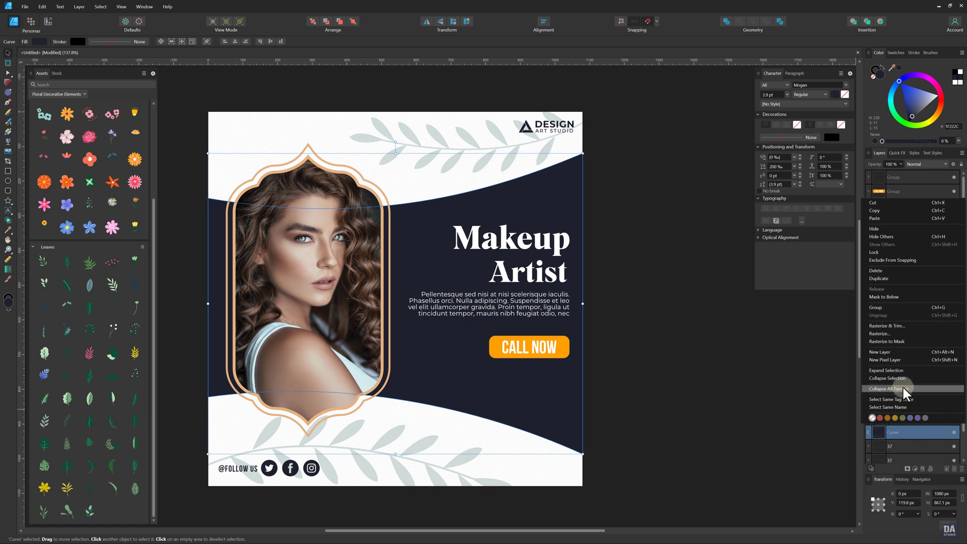
click(904, 278)
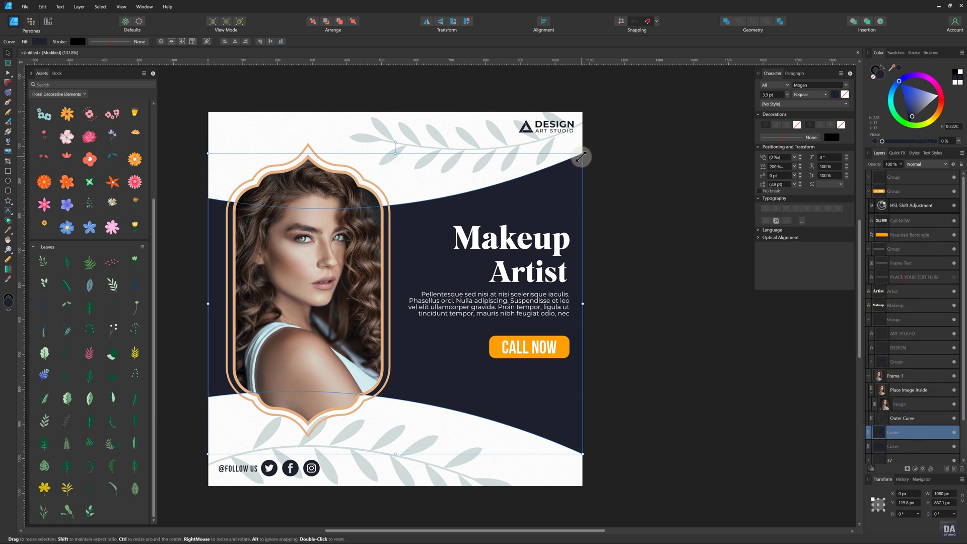
click(9, 93)
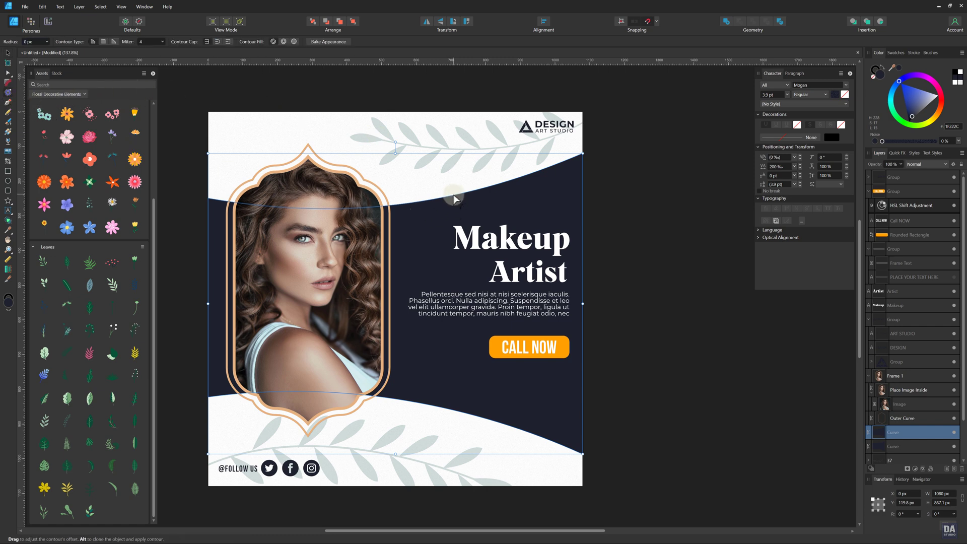
drag(455, 199, 448, 181)
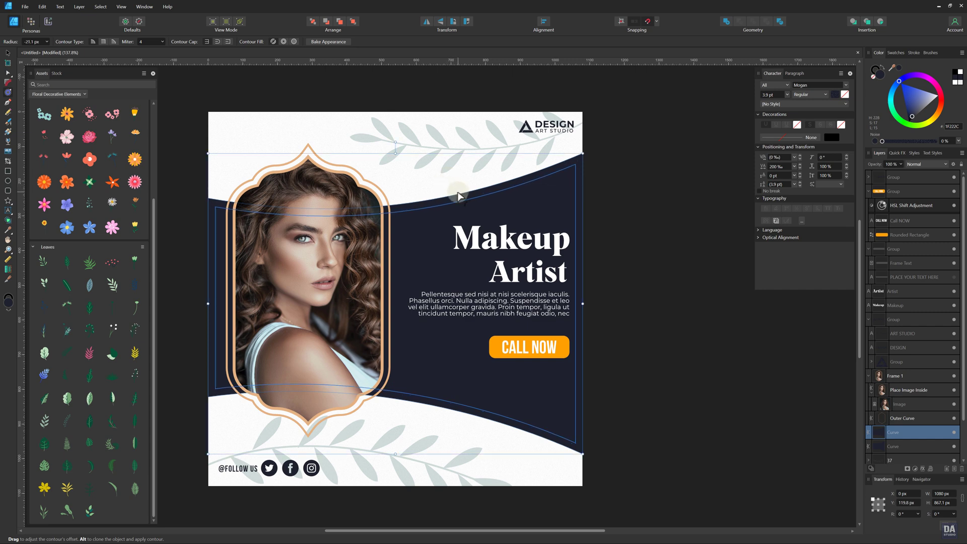
click(331, 43)
Step: Move the inset navy curve's corner nodes outward on both sides to meet the page edges
key(a)
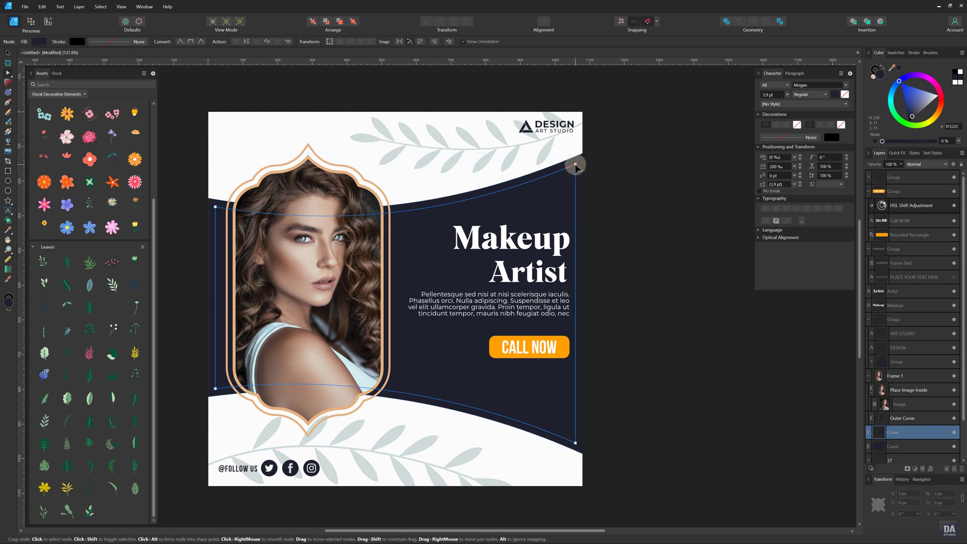
click(576, 165)
shift+click(576, 442)
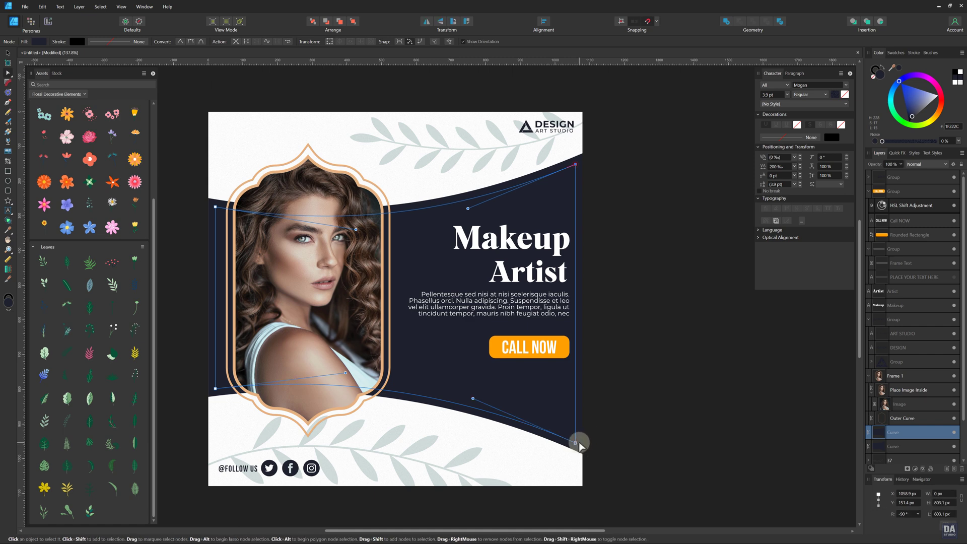
drag(580, 445, 583, 442)
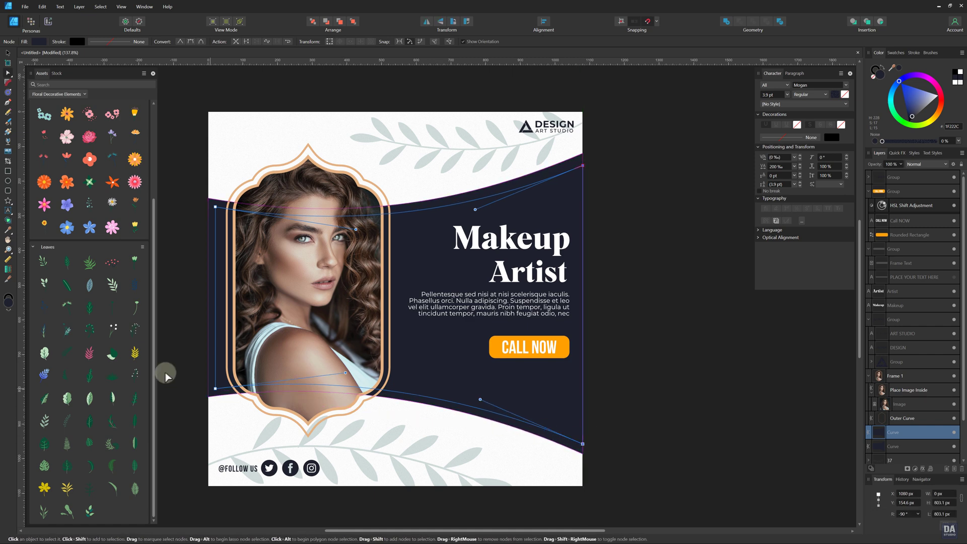
click(215, 207)
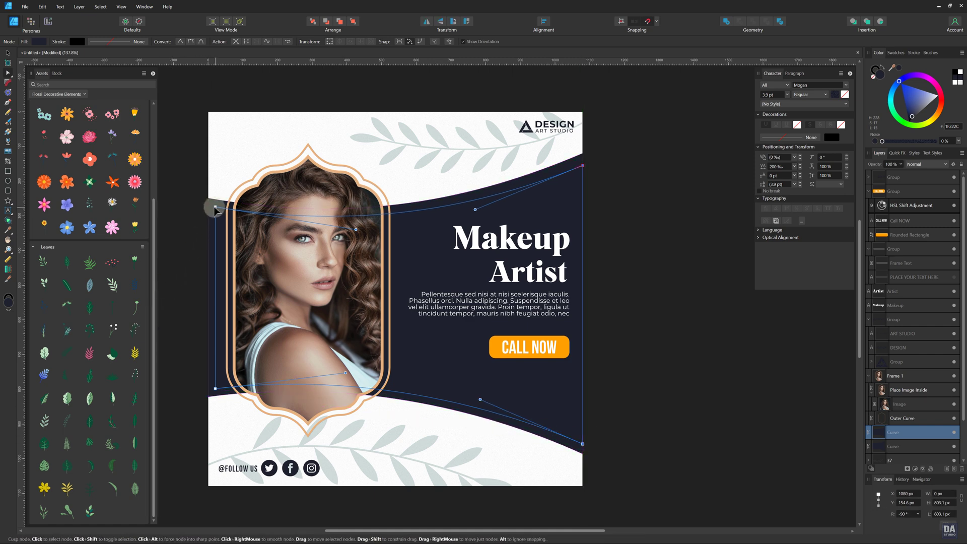
shift+click(215, 389)
drag(215, 389, 208, 389)
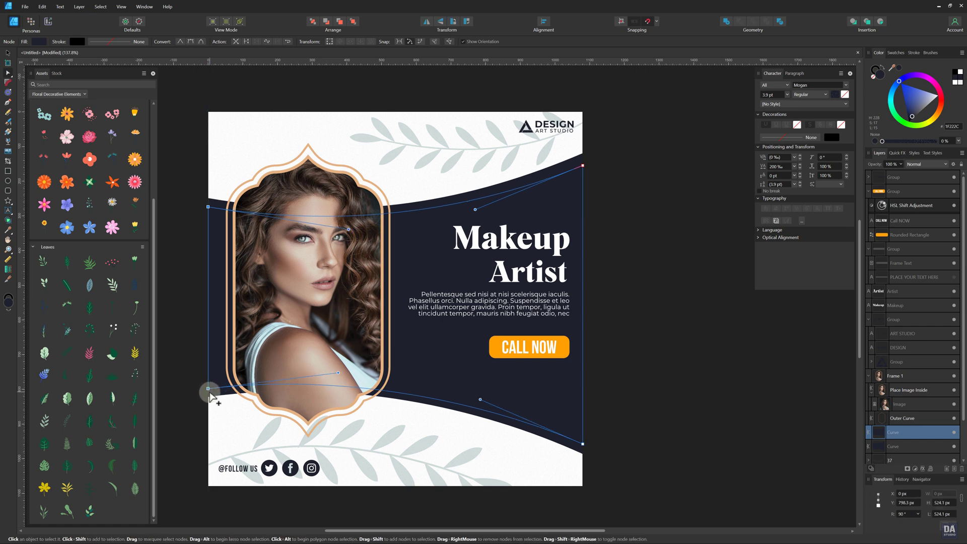
Step: Fill the back navy curve with the orange sampled from the CALL NOW button
click(560, 177)
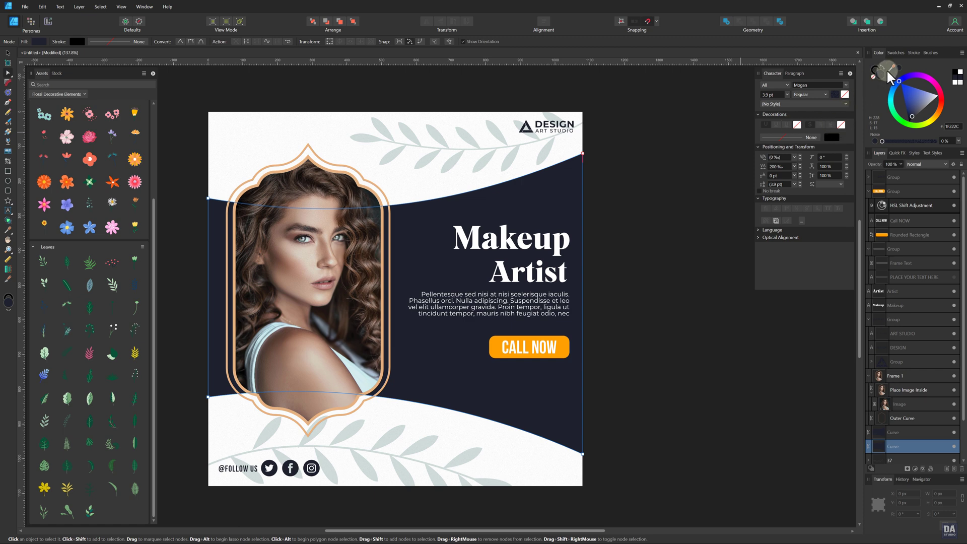
drag(886, 69, 649, 275)
click(899, 67)
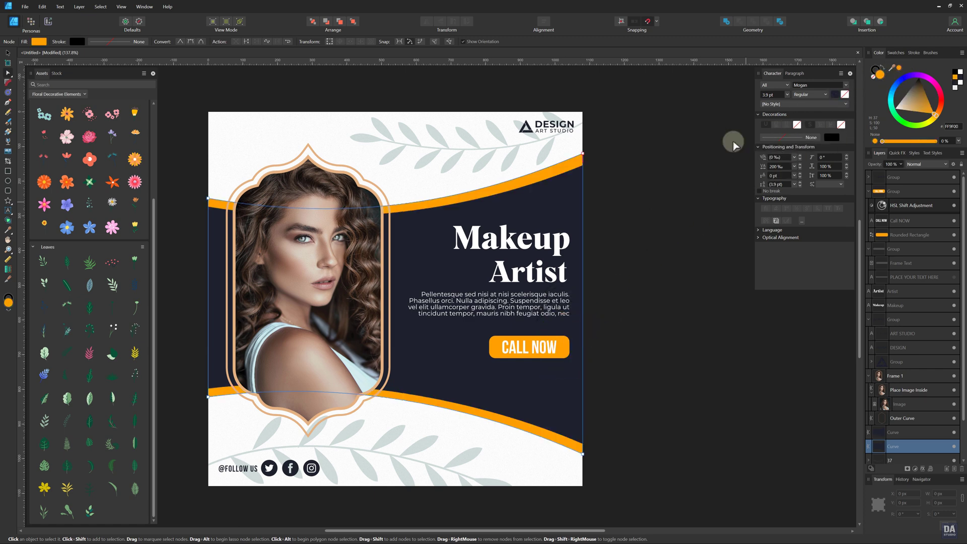
click(685, 171)
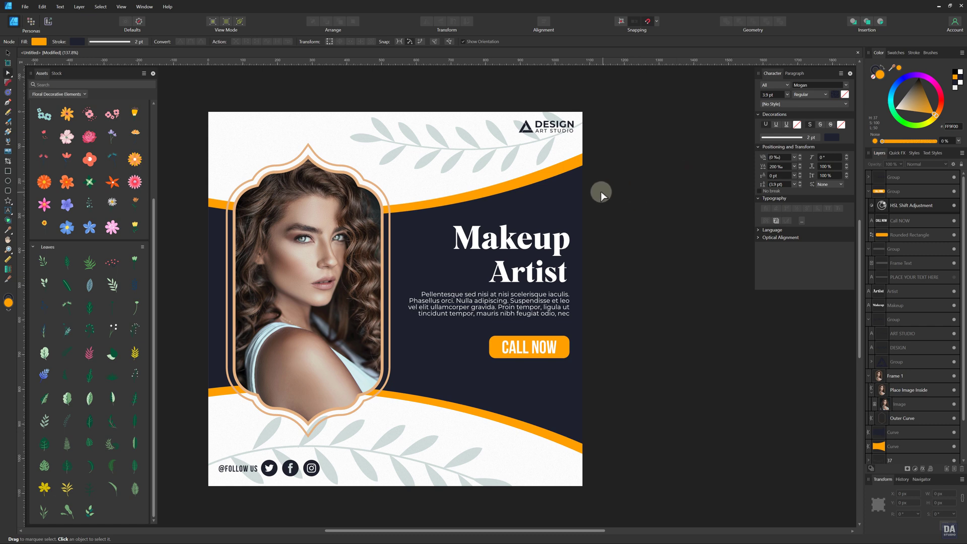
Step: Expand the front navy curve with a contour of about 15.2 px to thin the orange edges, and bake its appearance
click(574, 191)
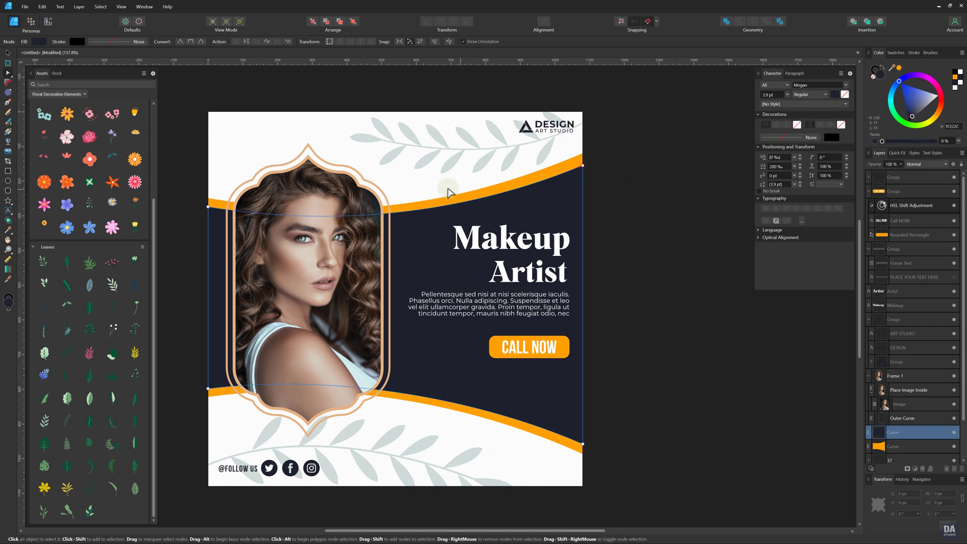
click(9, 94)
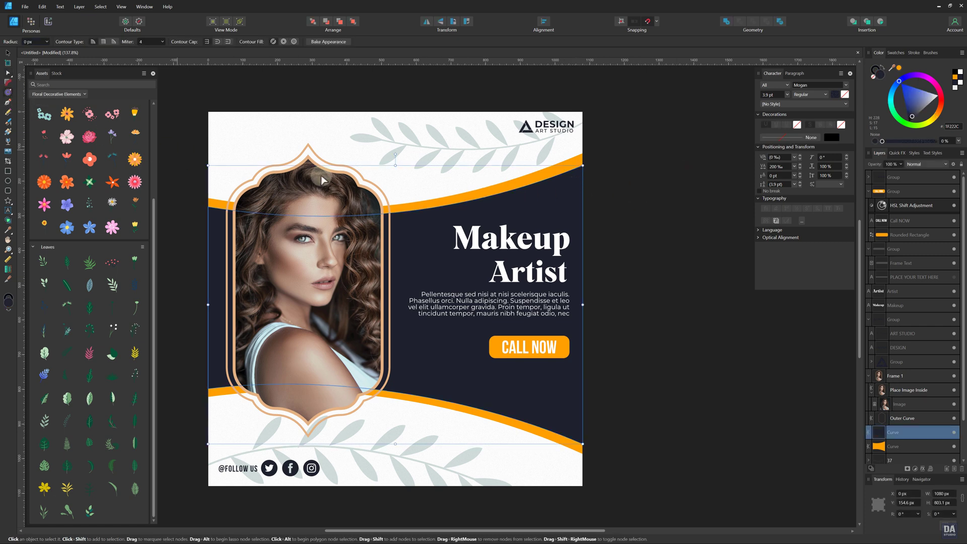
mouse_move(493, 200)
mouse_down()
mouse_move(484, 192)
mouse_move(496, 246)
mouse_move(518, 236)
mouse_move(495, 229)
mouse_move(504, 238)
mouse_move(517, 192)
mouse_move(508, 198)
mouse_up()
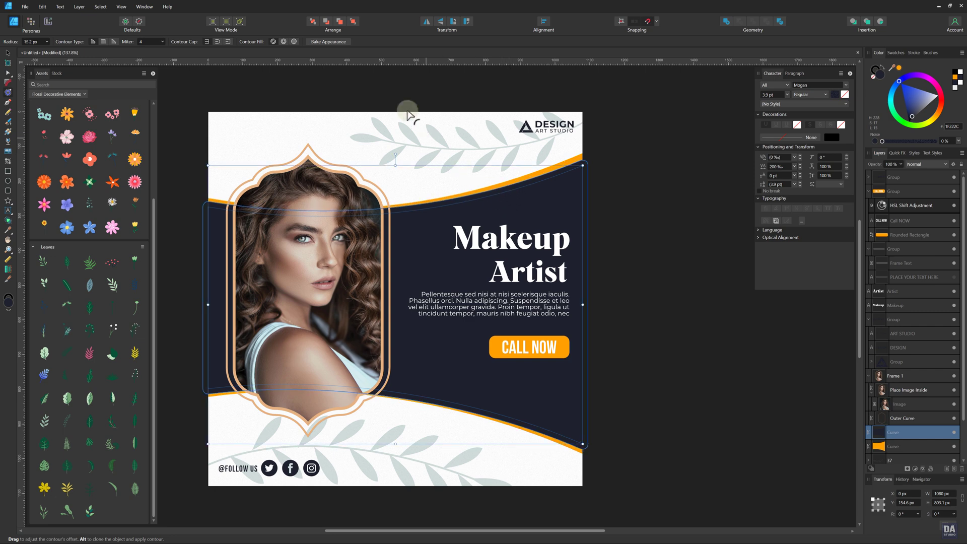
click(344, 43)
click(633, 200)
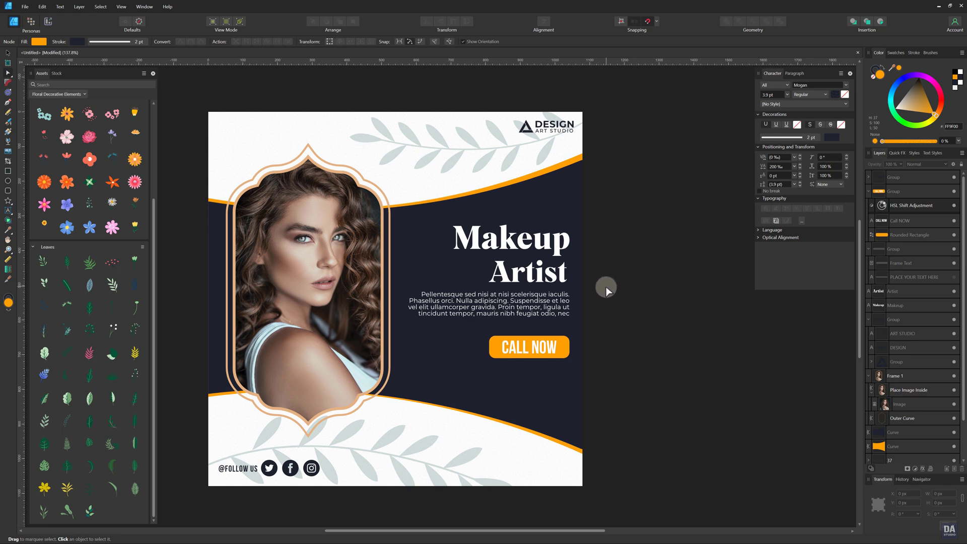
Step: Add a Brightness / Contrast adjustment to the portrait image with contrast raised to about 29%
key(v)
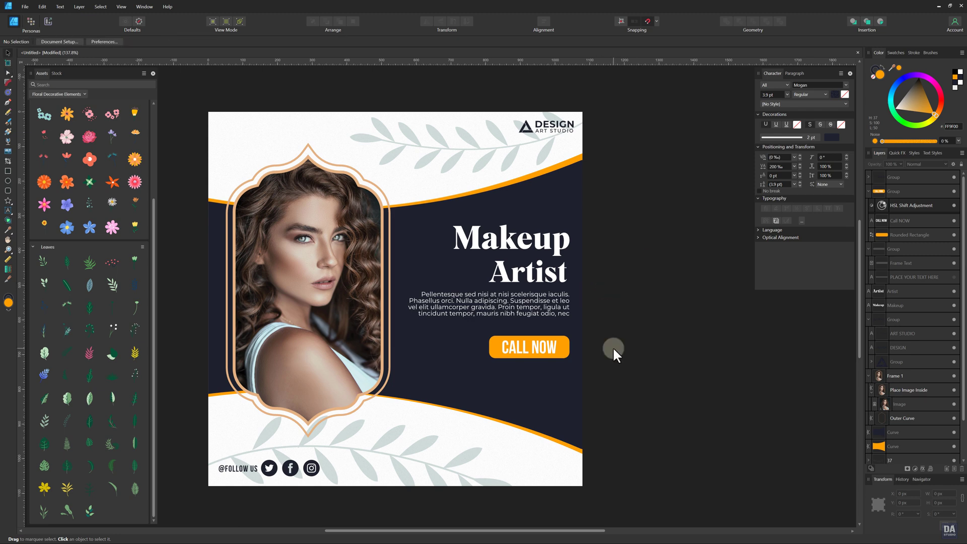
click(356, 323)
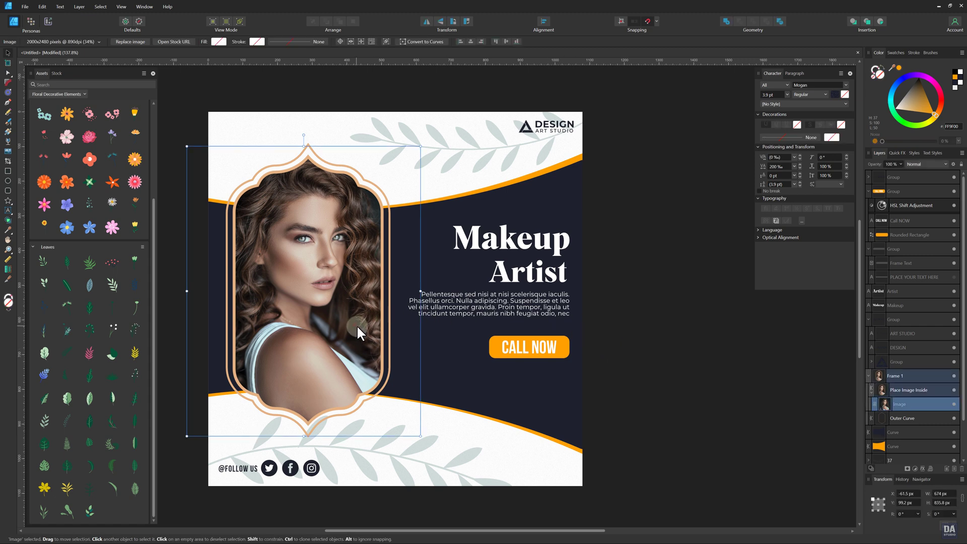
click(914, 468)
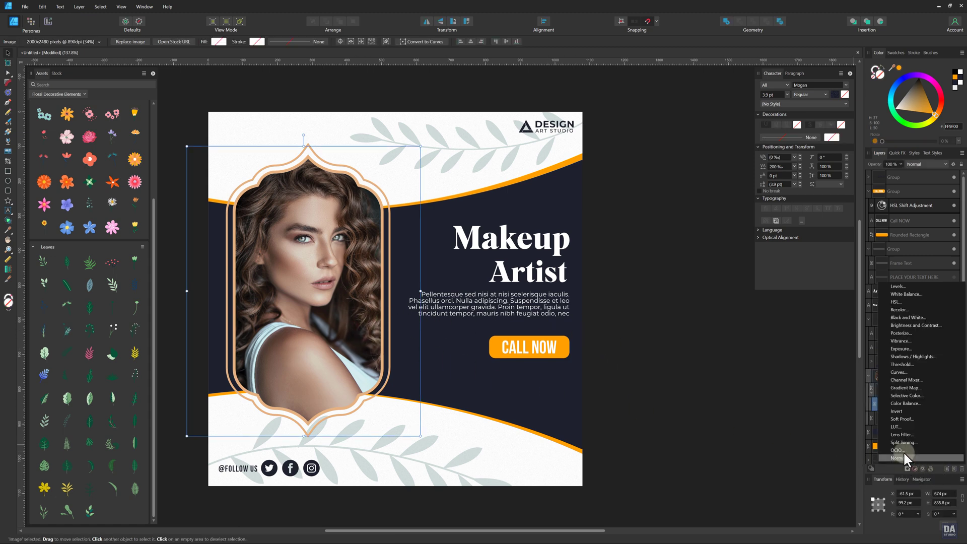
click(923, 325)
drag(757, 489, 780, 491)
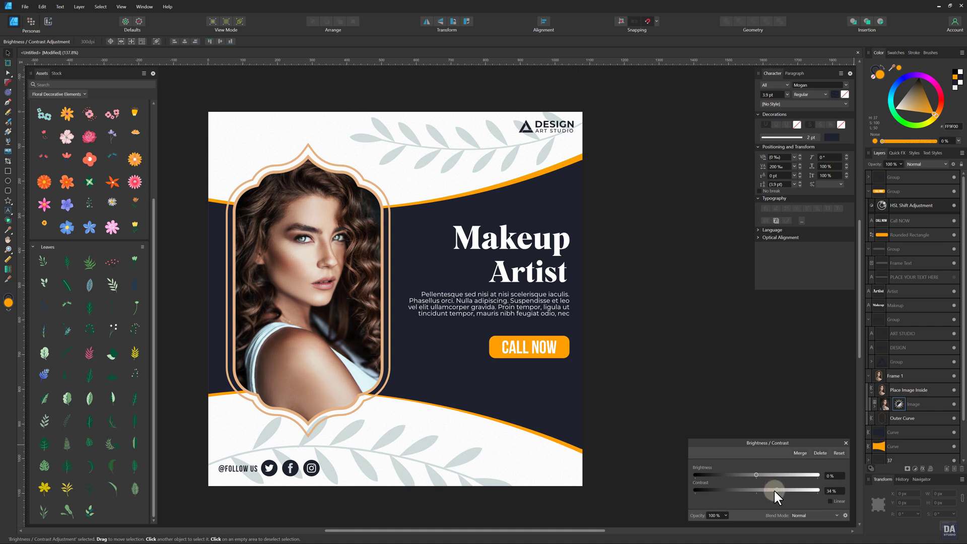
click(846, 443)
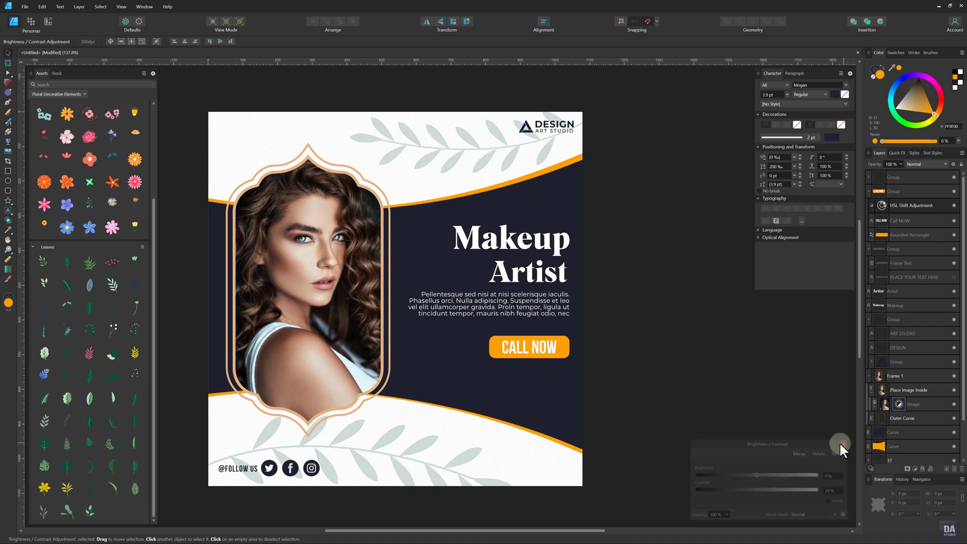
click(684, 436)
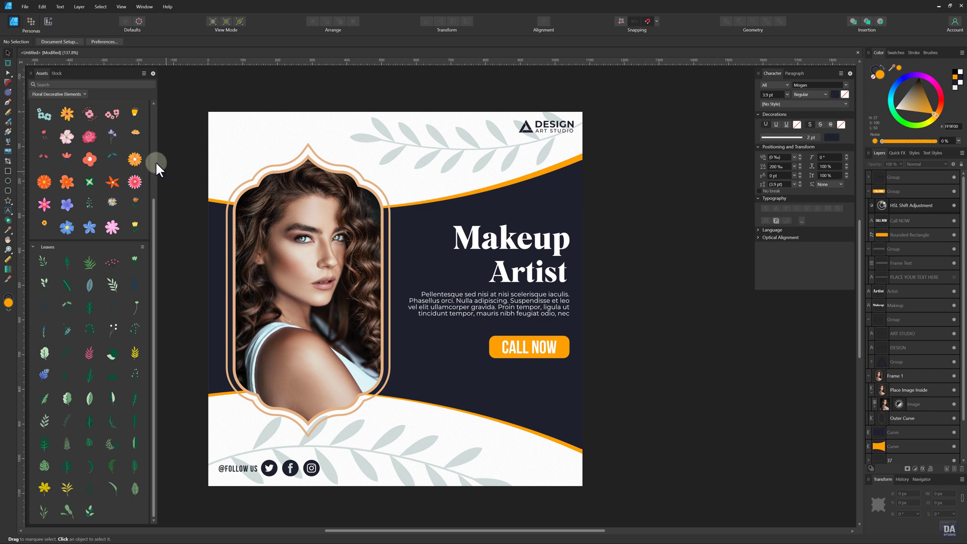
Step: Insert the white phone number text from the DesignArtStudio assets' Sample Contacts White set below the CALL NOW button
click(83, 96)
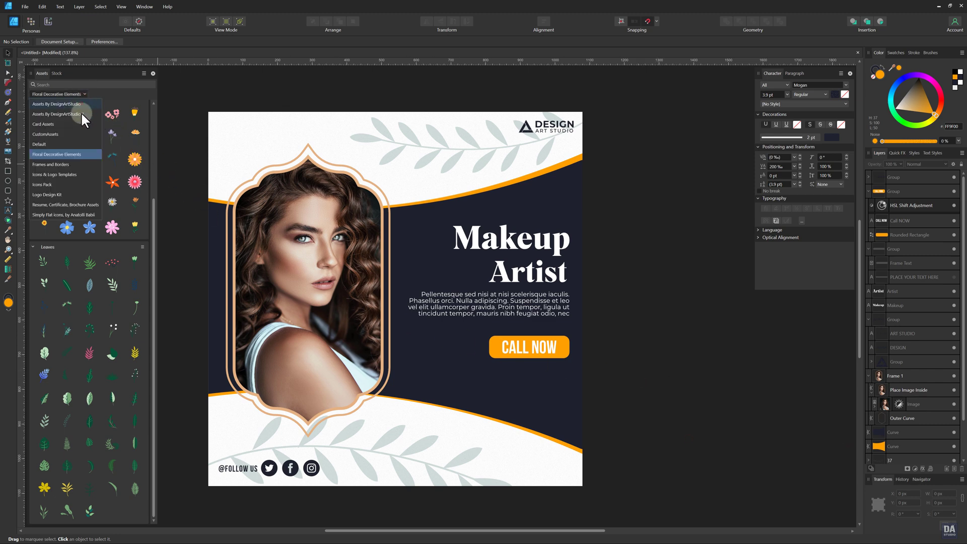
click(81, 112)
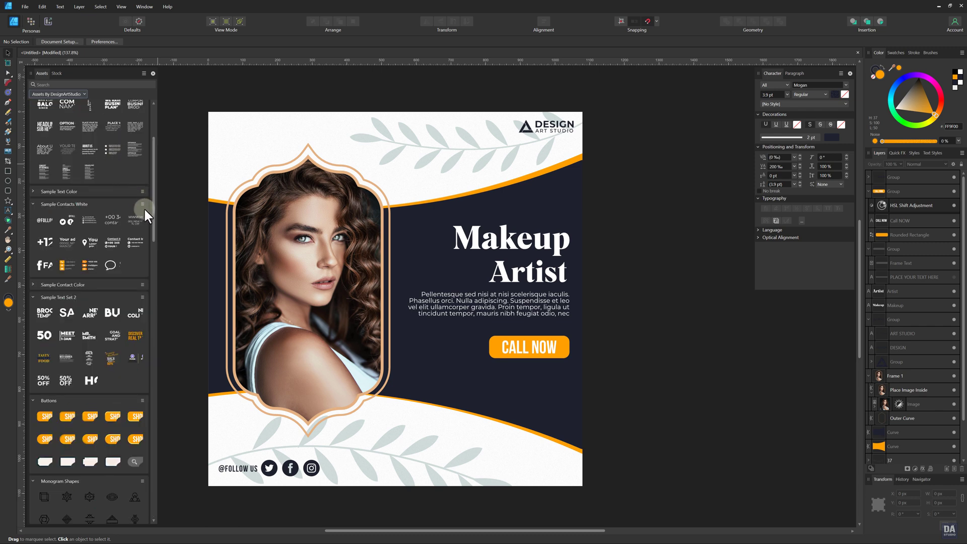
drag(152, 219, 155, 232)
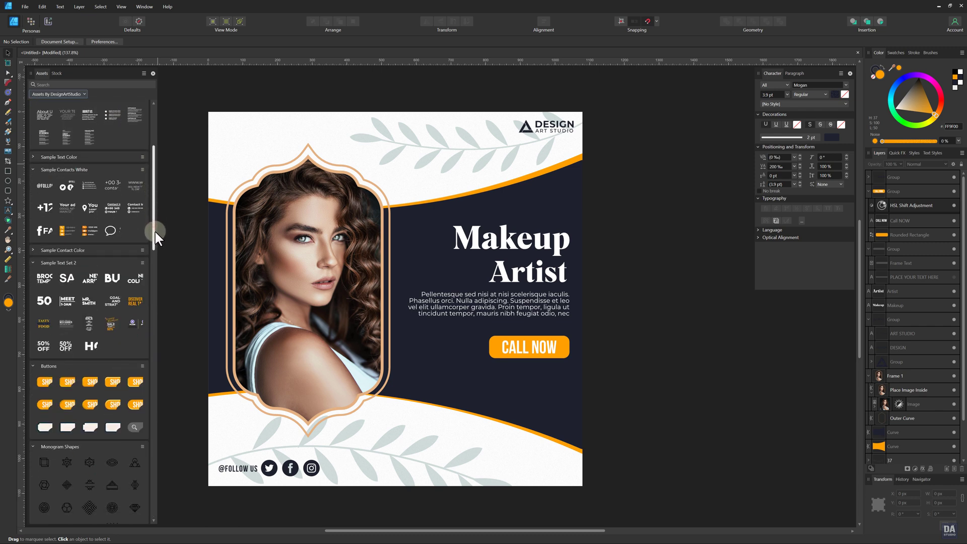
drag(68, 196, 489, 387)
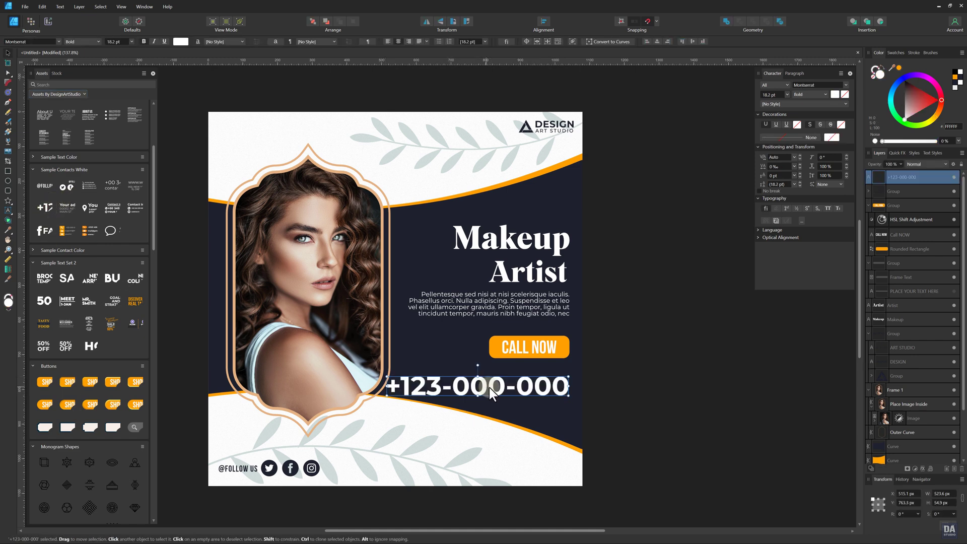
Step: Shrink the phone number text to about 273 by 29 px and place it directly under the CALL NOW button
drag(385, 386, 473, 368)
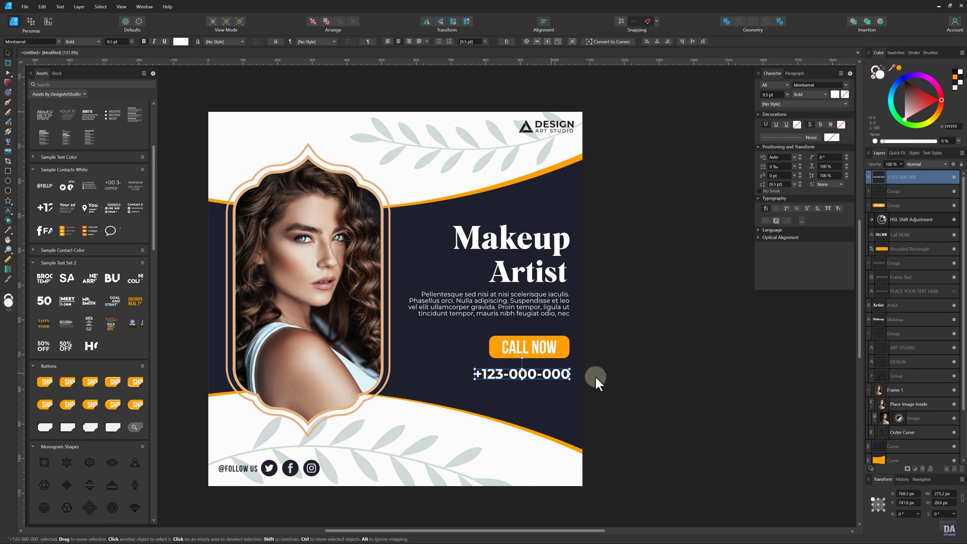
click(629, 384)
key(ctrl+space)
mouse_move(637, 386)
mouse_down()
mouse_move(621, 381)
mouse_move(644, 398)
mouse_up()
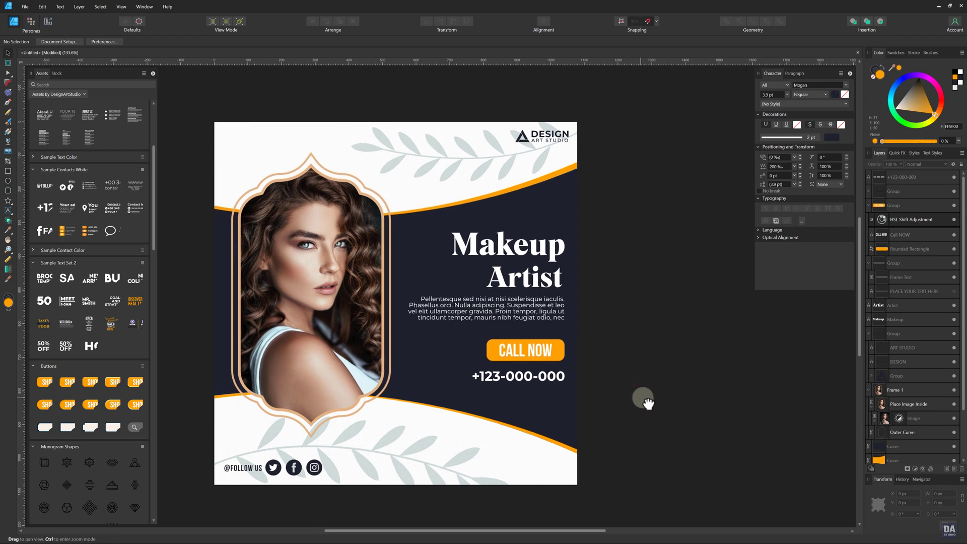